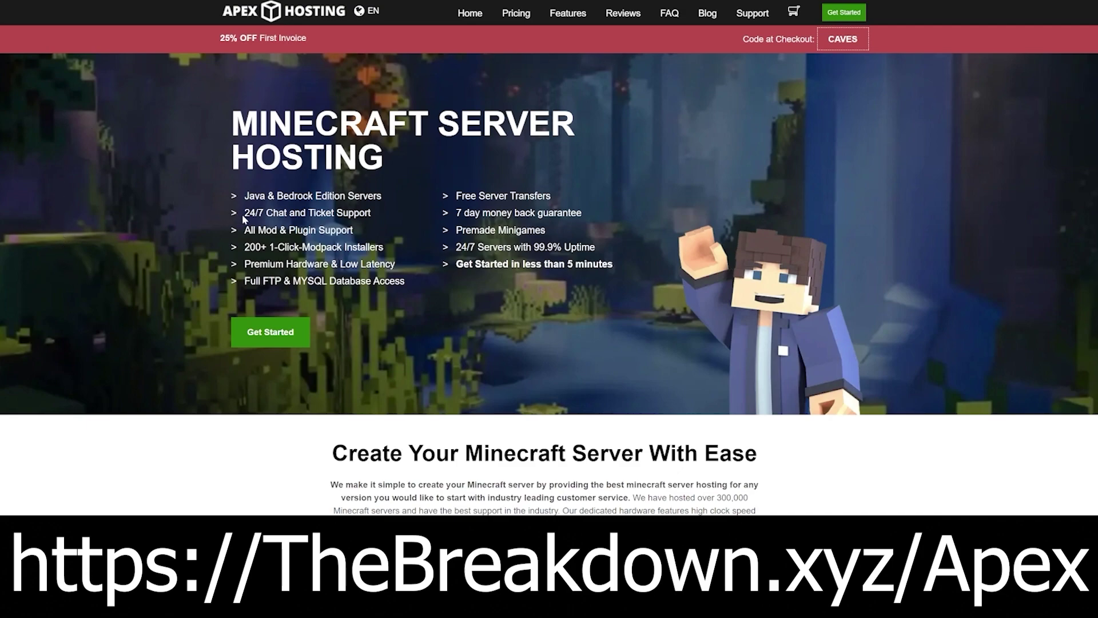
{"action": "left_click_drag", "start_coordinate": [244, 217], "coordinate": [396, 267]}
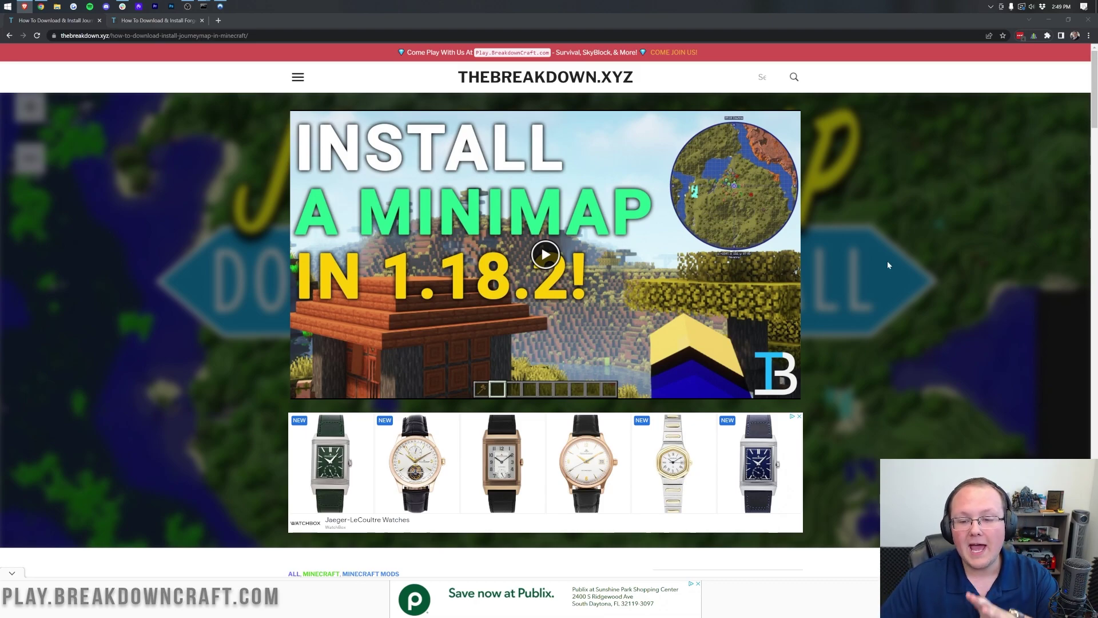
Follow the article's JourneyMap download link to CurseForge and download the release journeymap-1.19-5.8.5rc1-forge.
{"action": "scroll", "coordinate": [594, 323], "scroll_direction": "down", "scroll_amount": 6}
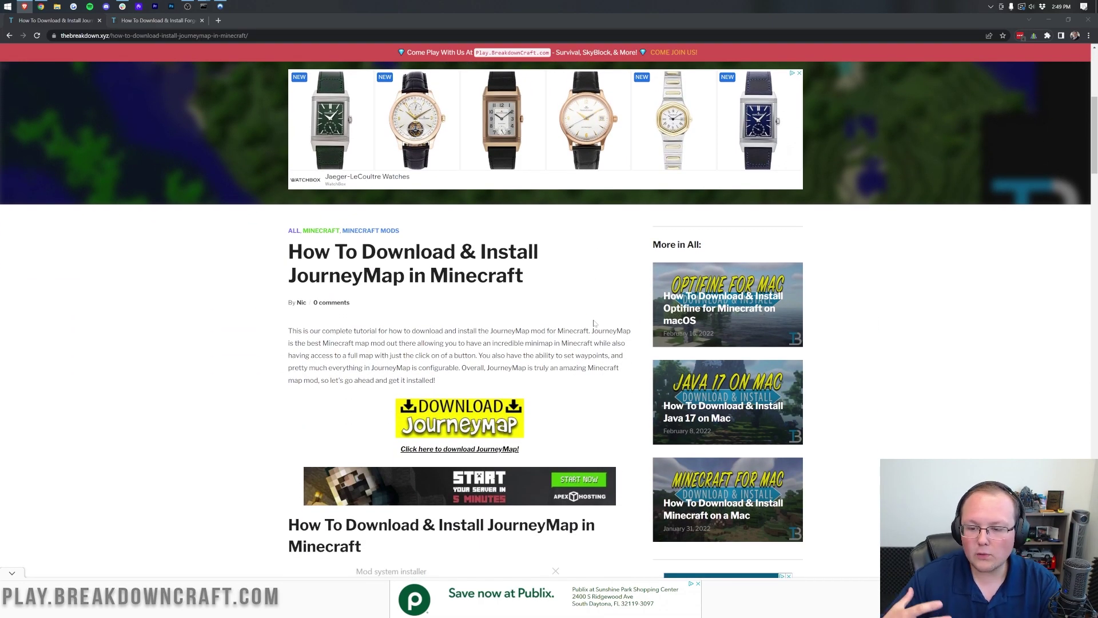
{"action": "scroll", "coordinate": [594, 324], "scroll_direction": "down", "scroll_amount": 1}
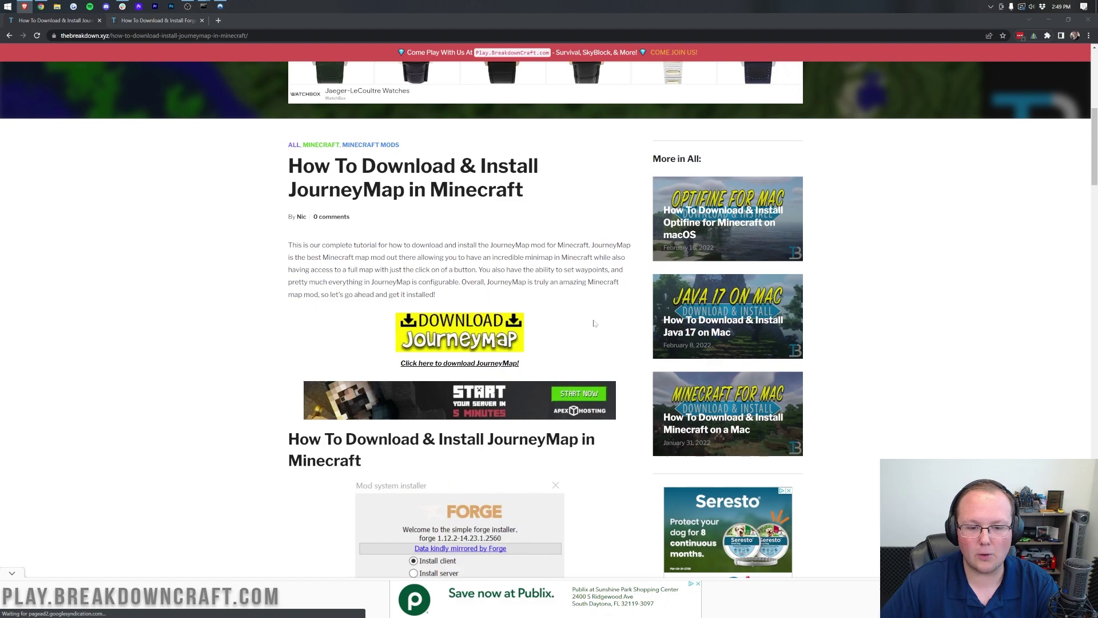
{"action": "left_click", "coordinate": [463, 342]}
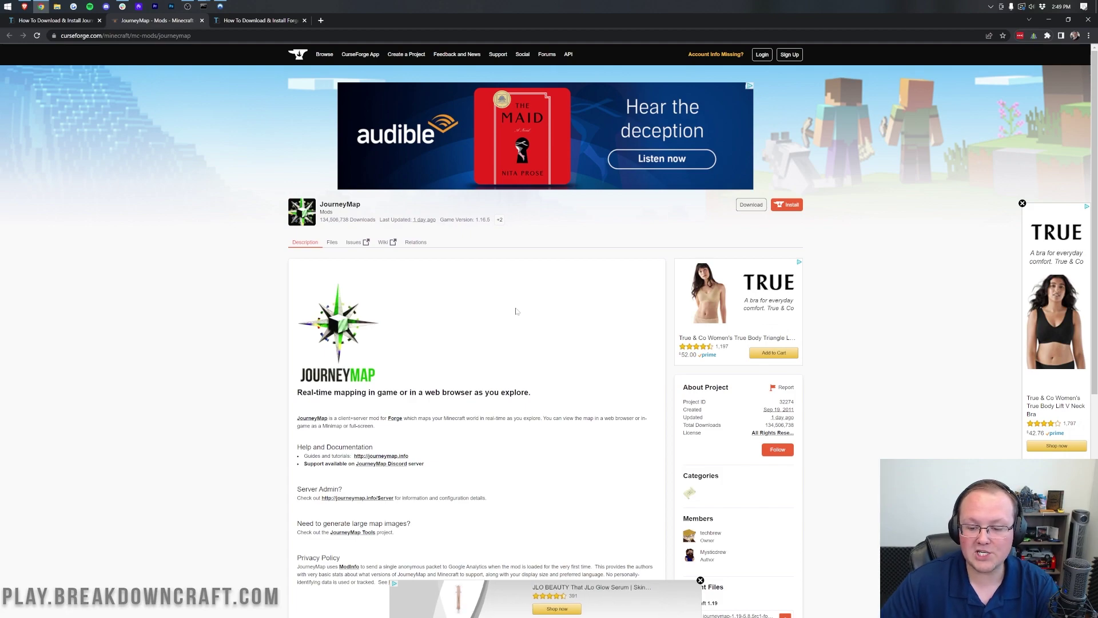
{"action": "scroll", "coordinate": [706, 242], "scroll_direction": "down", "scroll_amount": 5}
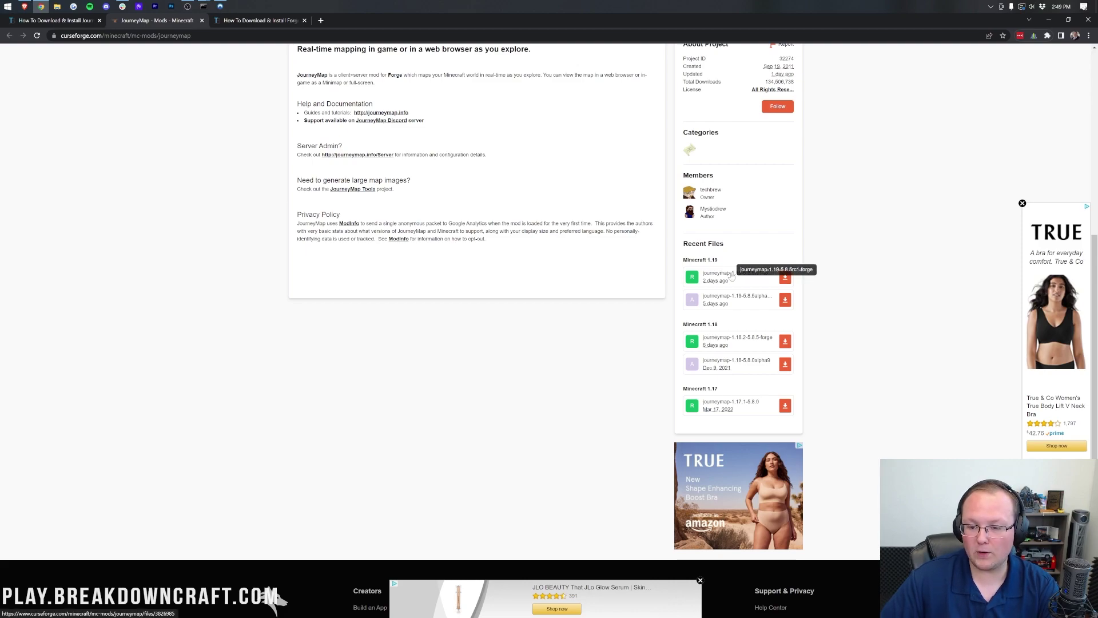
{"action": "left_click", "coordinate": [785, 277]}
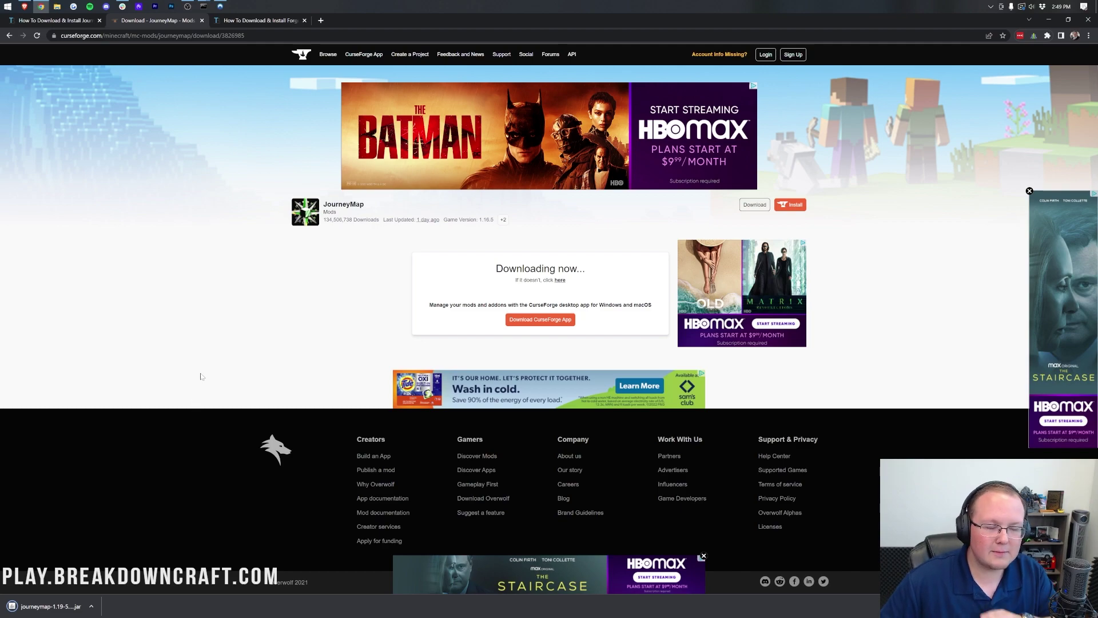
Open the official Minecraft Forge downloads page from the Forge installation article.
{"action": "left_click", "coordinate": [246, 21]}
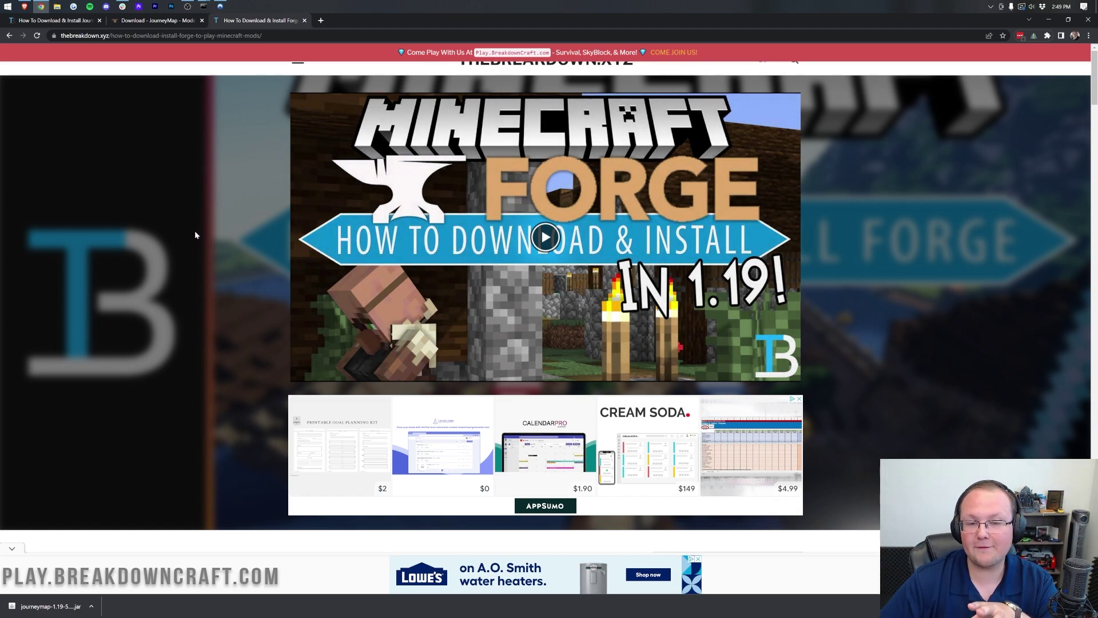
{"action": "scroll", "coordinate": [201, 233], "scroll_direction": "down", "scroll_amount": 6}
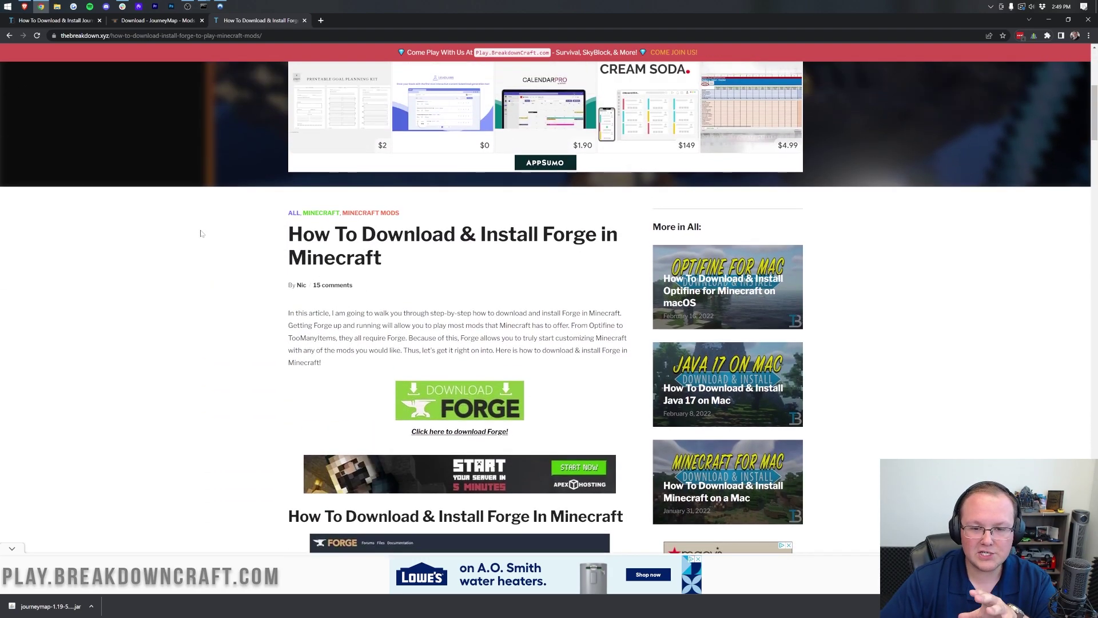
{"action": "scroll", "coordinate": [200, 234], "scroll_direction": "down", "scroll_amount": 2}
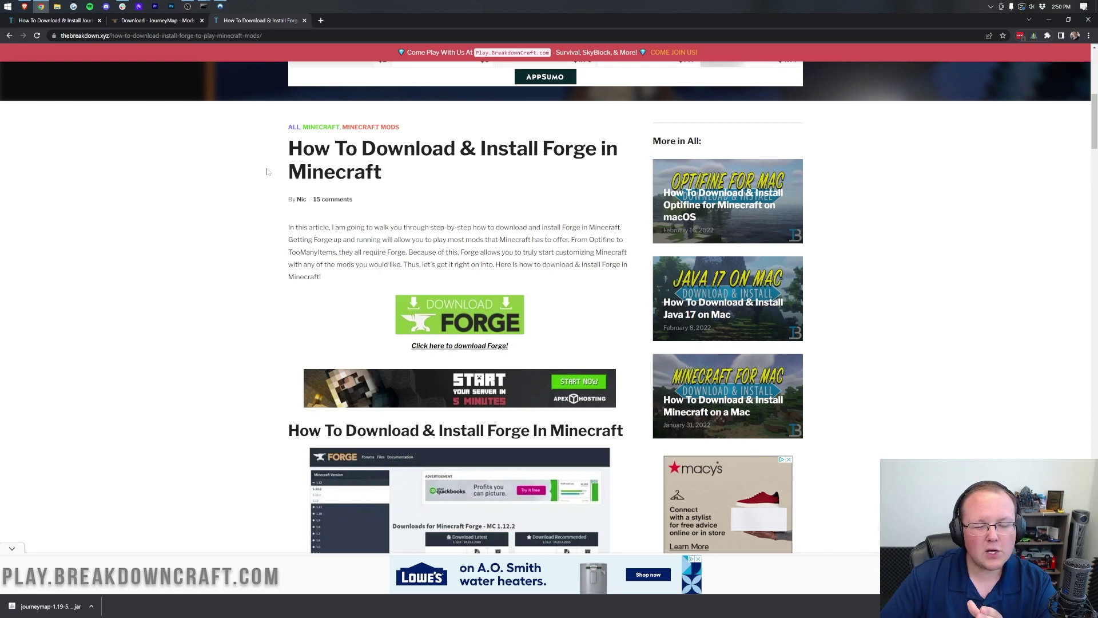
{"action": "left_click", "coordinate": [439, 314]}
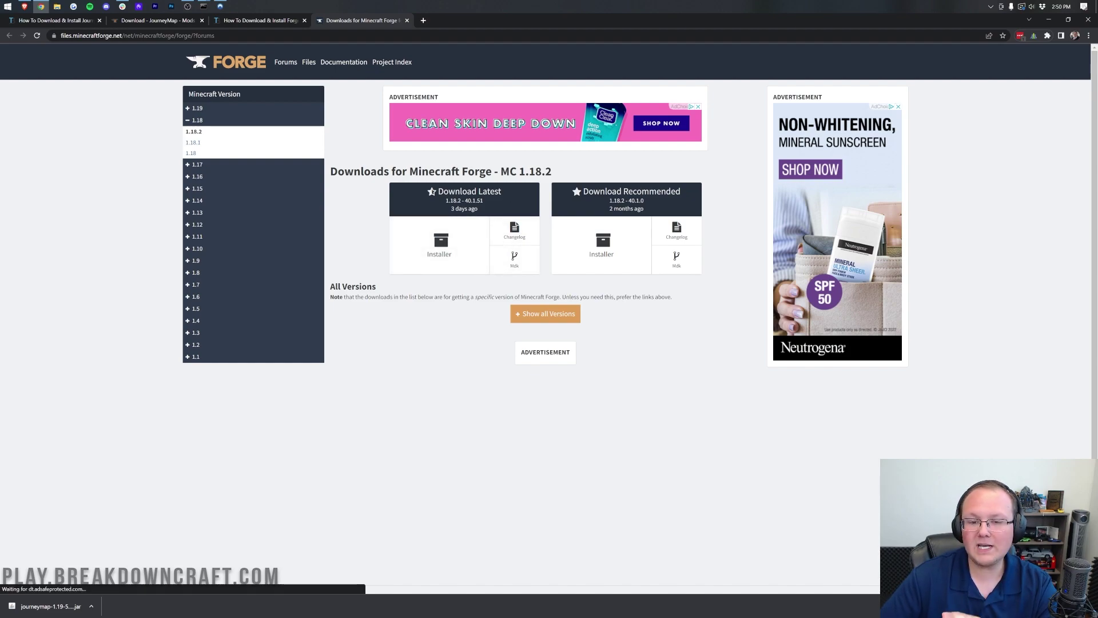
Choose Minecraft version 1.19 and download its latest Forge installer, skipping the interposed advertisement page.
{"action": "left_click_drag", "start_coordinate": [500, 172], "coordinate": [592, 172]}
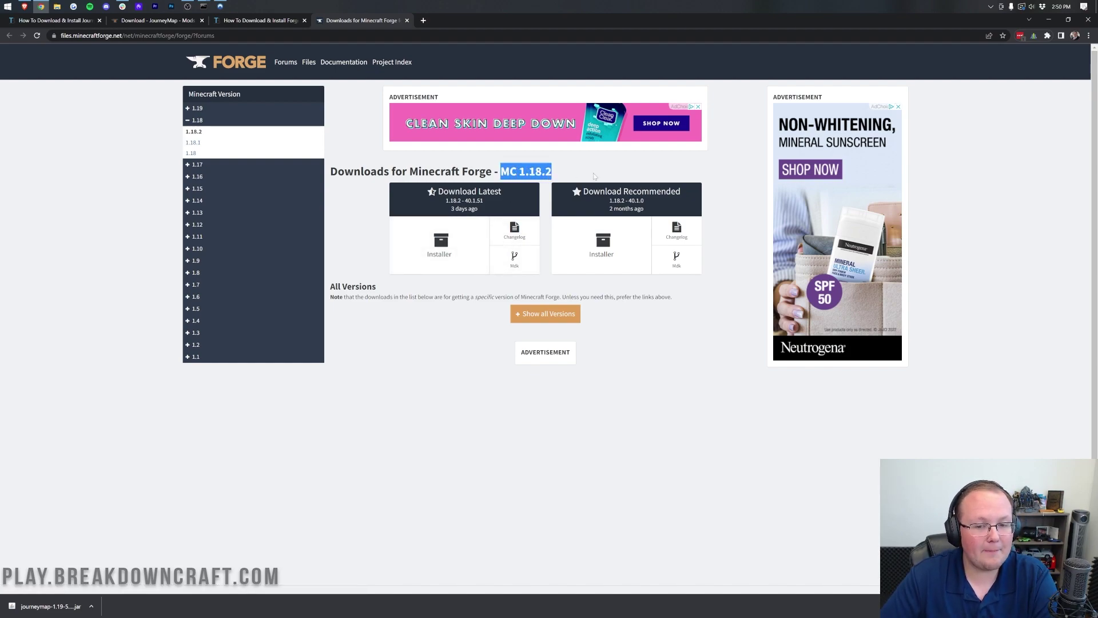
{"action": "left_click", "coordinate": [593, 172]}
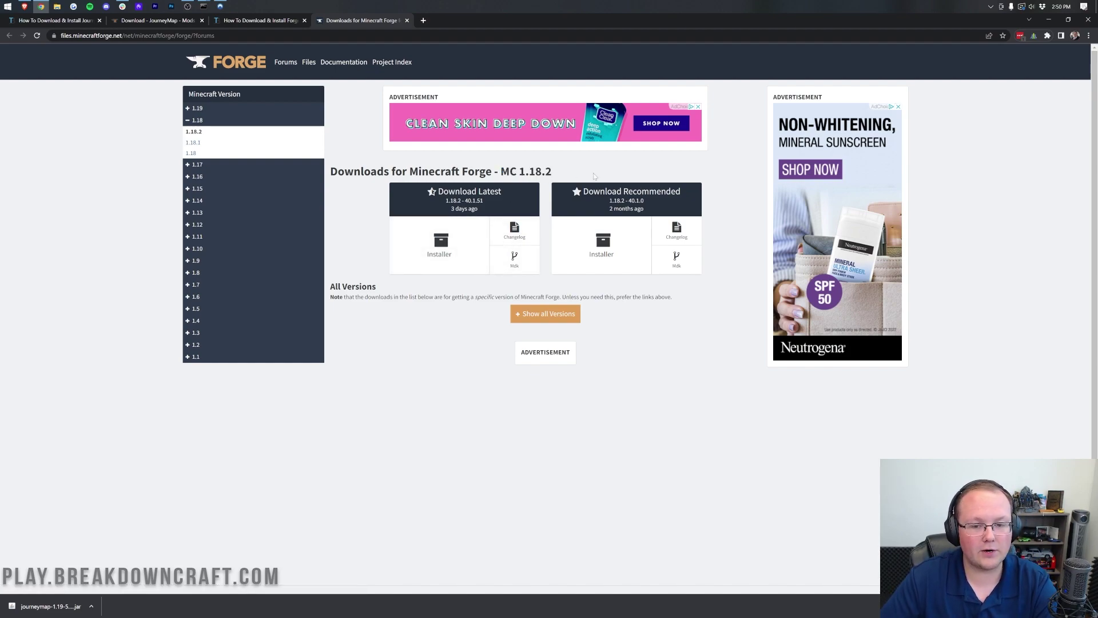
{"action": "left_click", "coordinate": [197, 110]}
{"action": "left_click", "coordinate": [192, 120]}
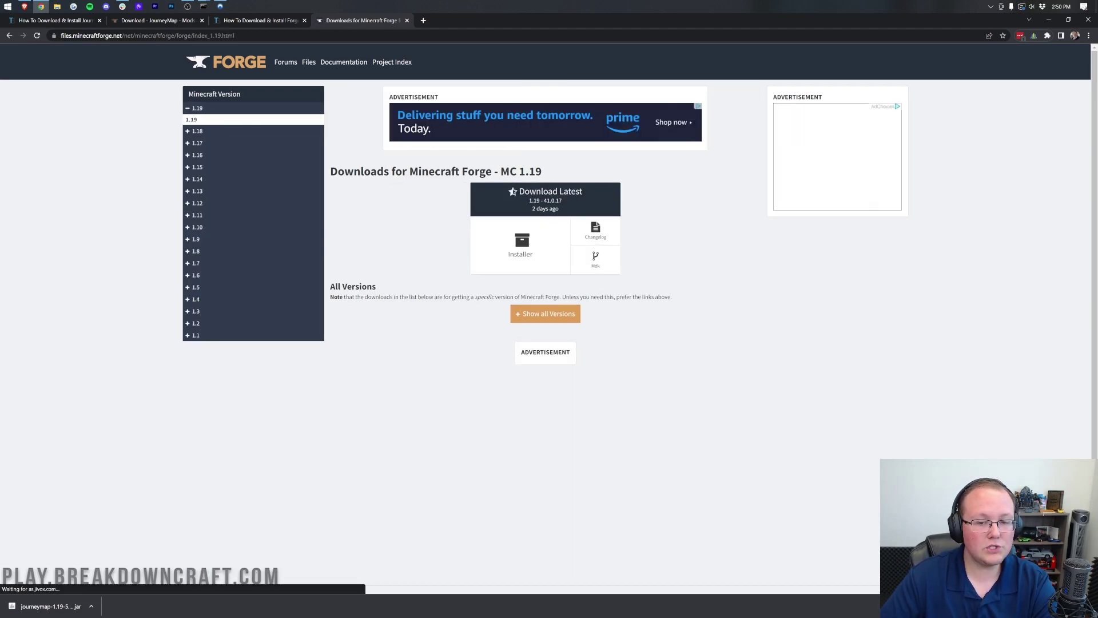
{"action": "left_click_drag", "start_coordinate": [501, 172], "coordinate": [543, 175]}
{"action": "left_click", "coordinate": [543, 176]}
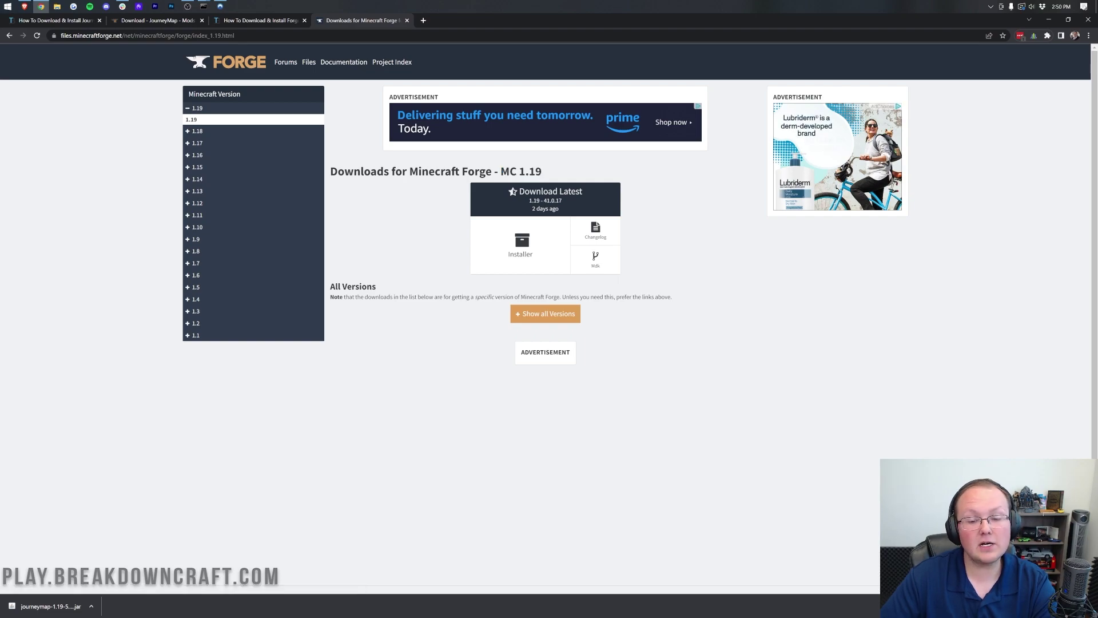
{"action": "left_click", "coordinate": [522, 243]}
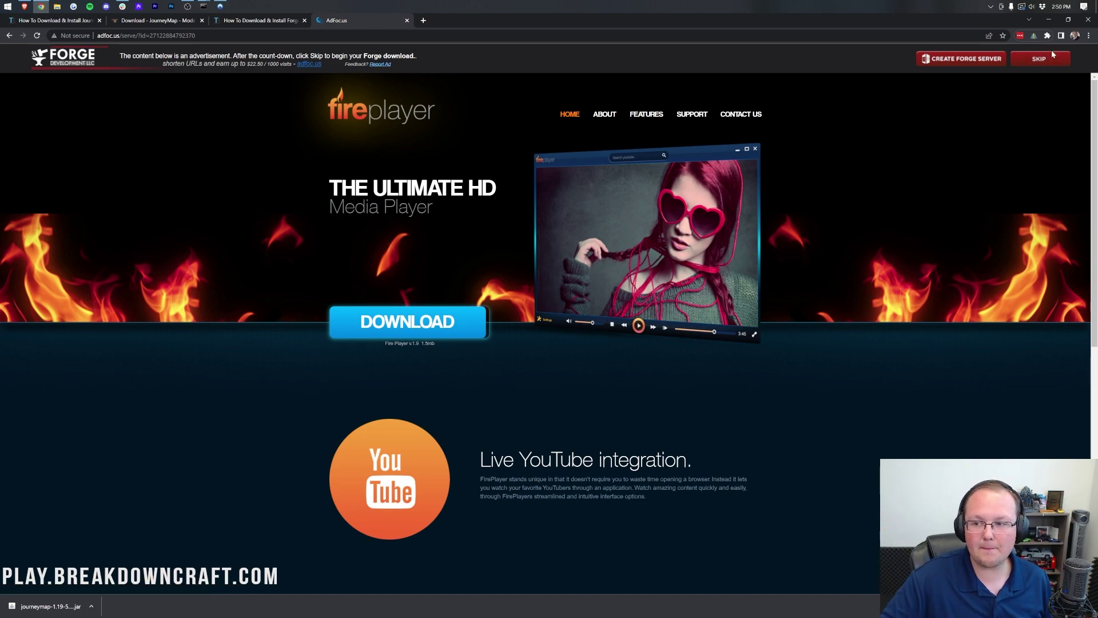
{"action": "left_click", "coordinate": [1052, 52]}
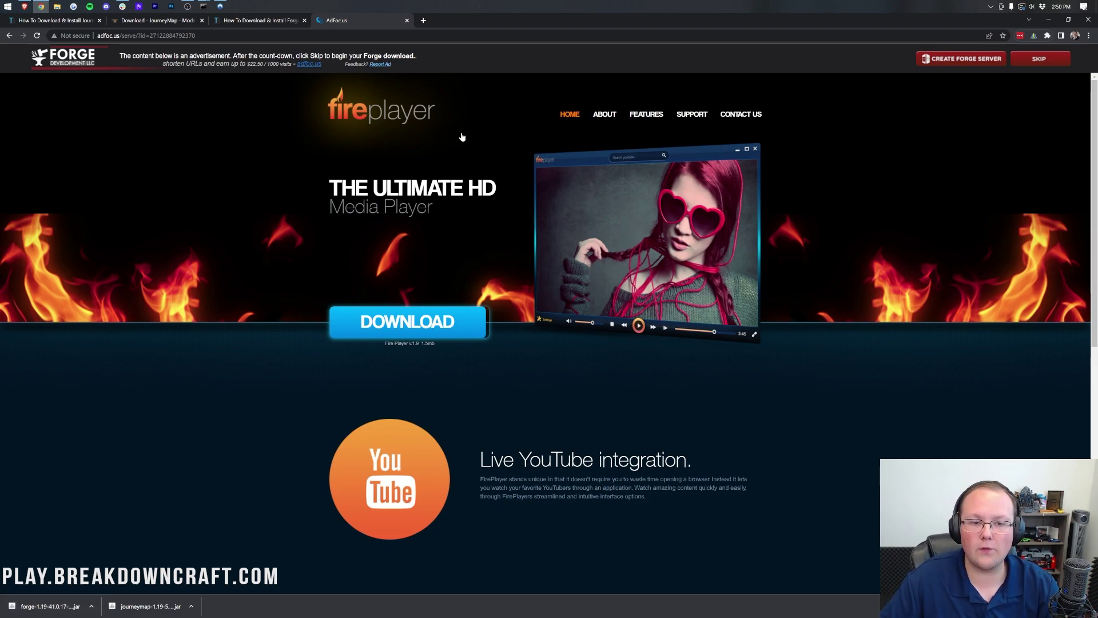
Minimize the browser and open the Downloads folder by searching Windows for "down".
{"action": "left_click", "coordinate": [1048, 20]}
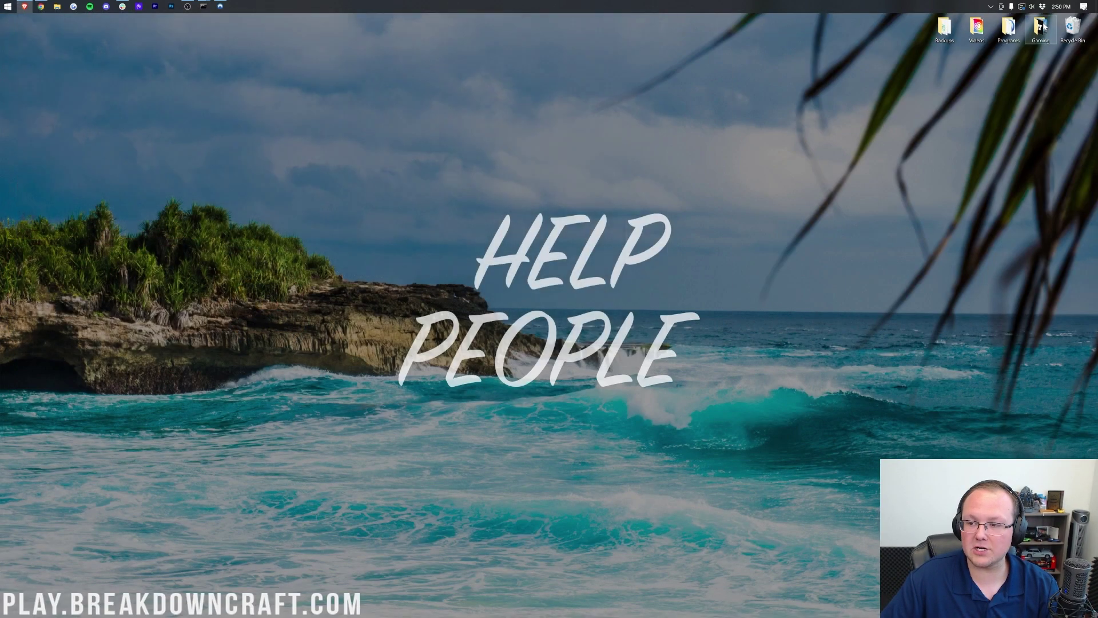
{"action": "left_click", "coordinate": [2, 3]}
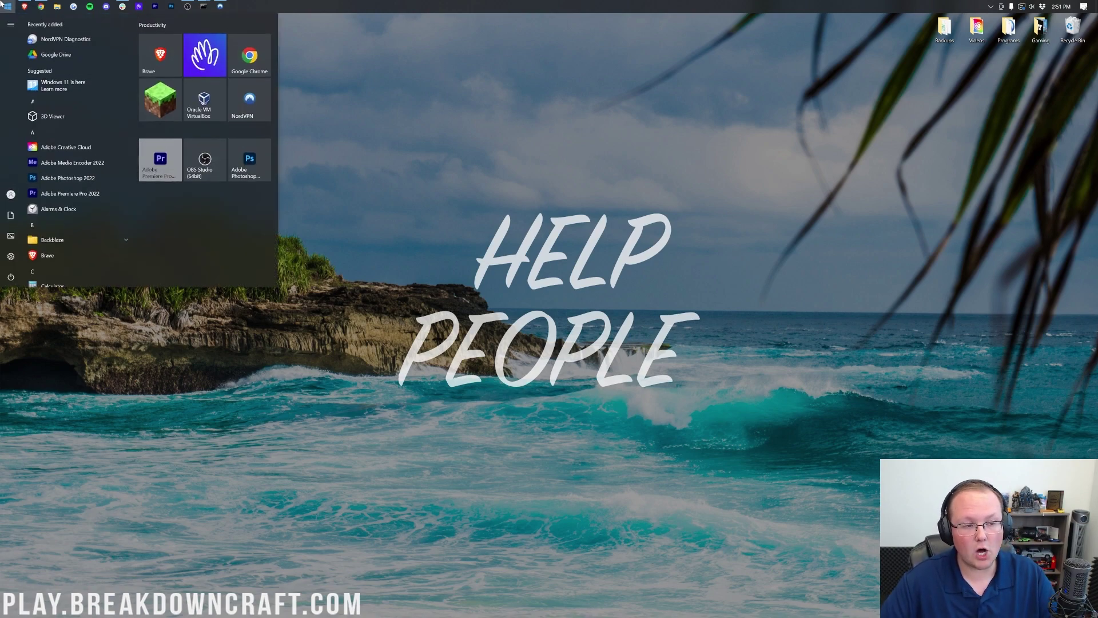
{"action": "type", "text": "down"}
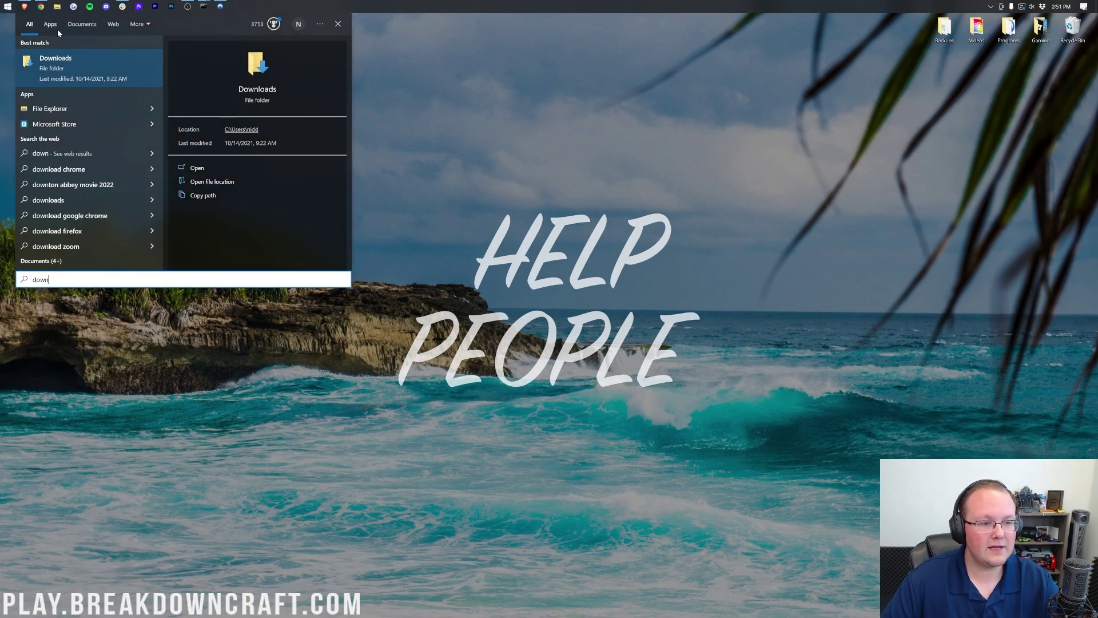
{"action": "left_click", "coordinate": [49, 61]}
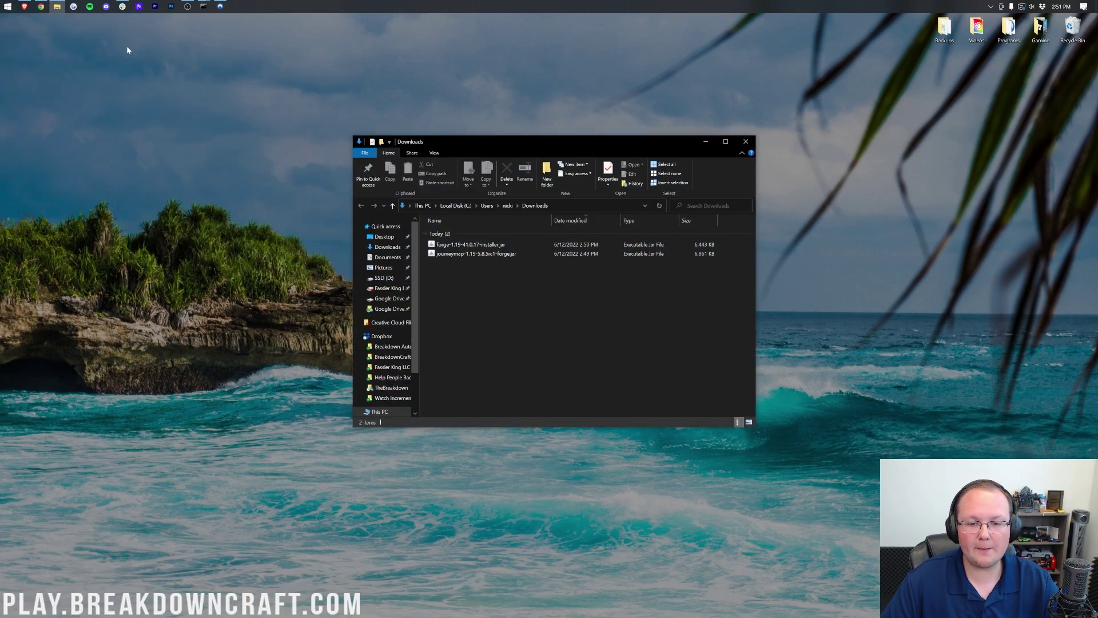
Move the Forge installer and the JourneyMap jar from Downloads to the desktop, and close the folder.
{"action": "left_click", "coordinate": [465, 247]}
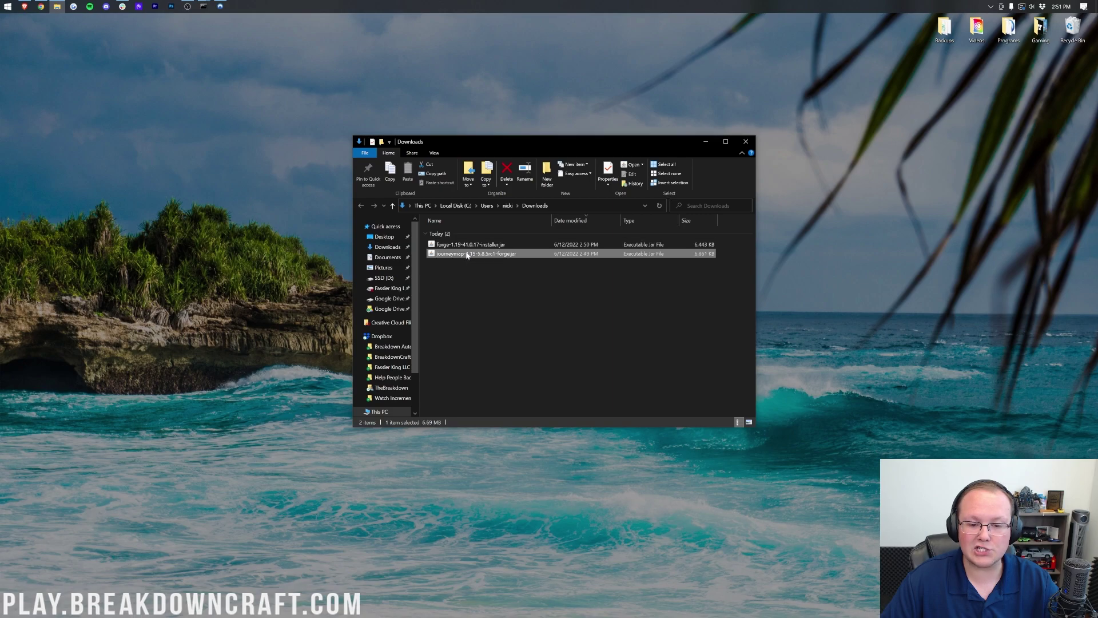
{"action": "left_click", "coordinate": [449, 255], "text": "shift"}
{"action": "left_click_drag", "start_coordinate": [325, 182], "coordinate": [332, 172]}
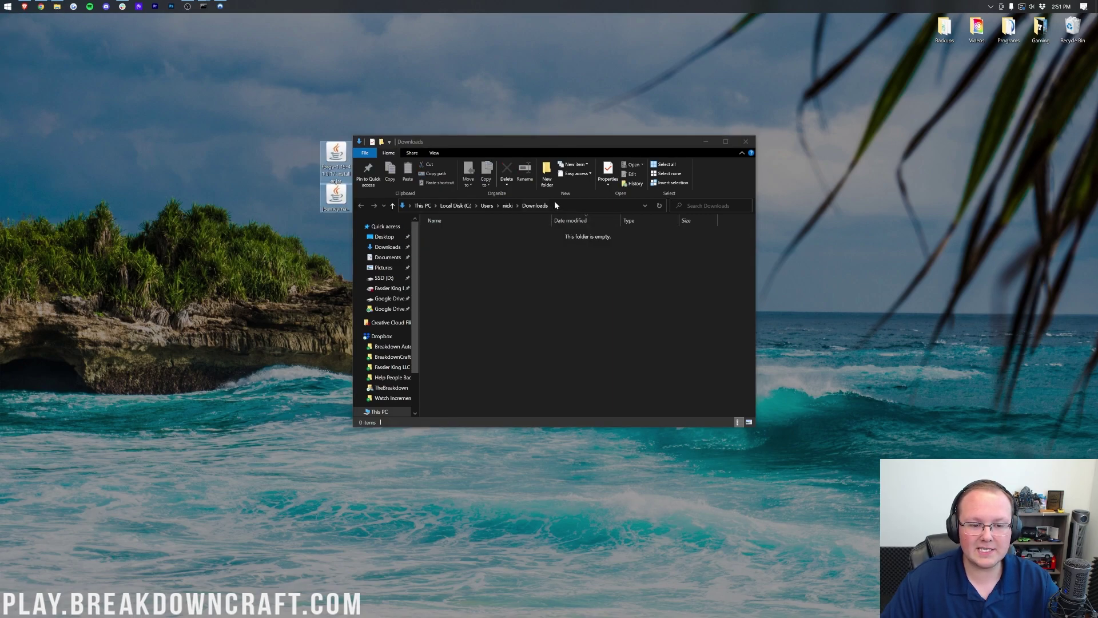
{"action": "left_click", "coordinate": [746, 141]}
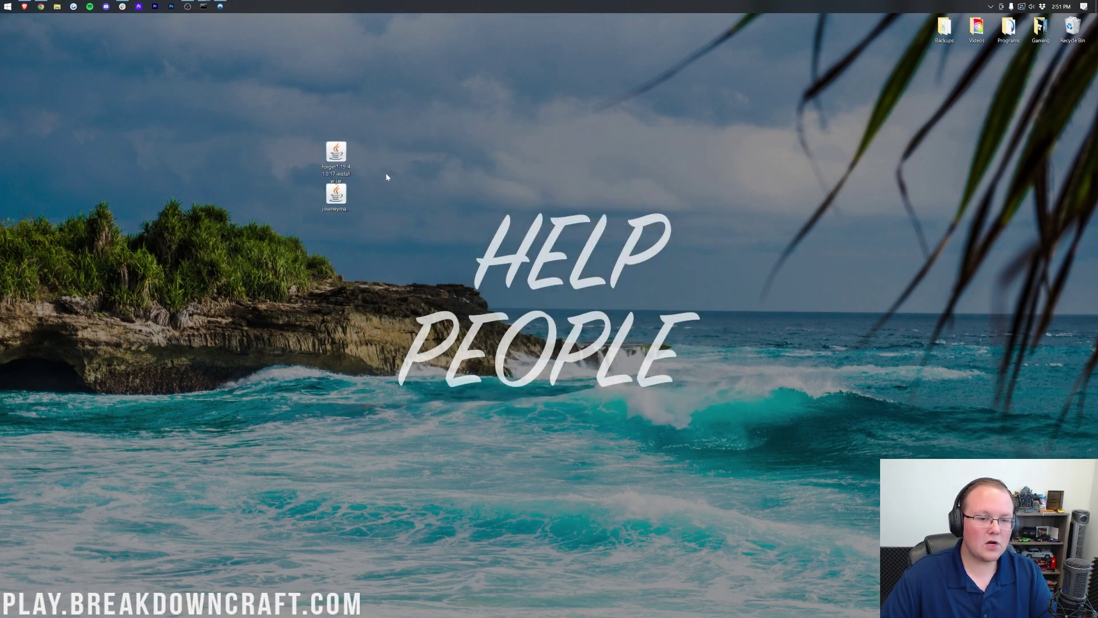
{"action": "right_click", "coordinate": [342, 155]}
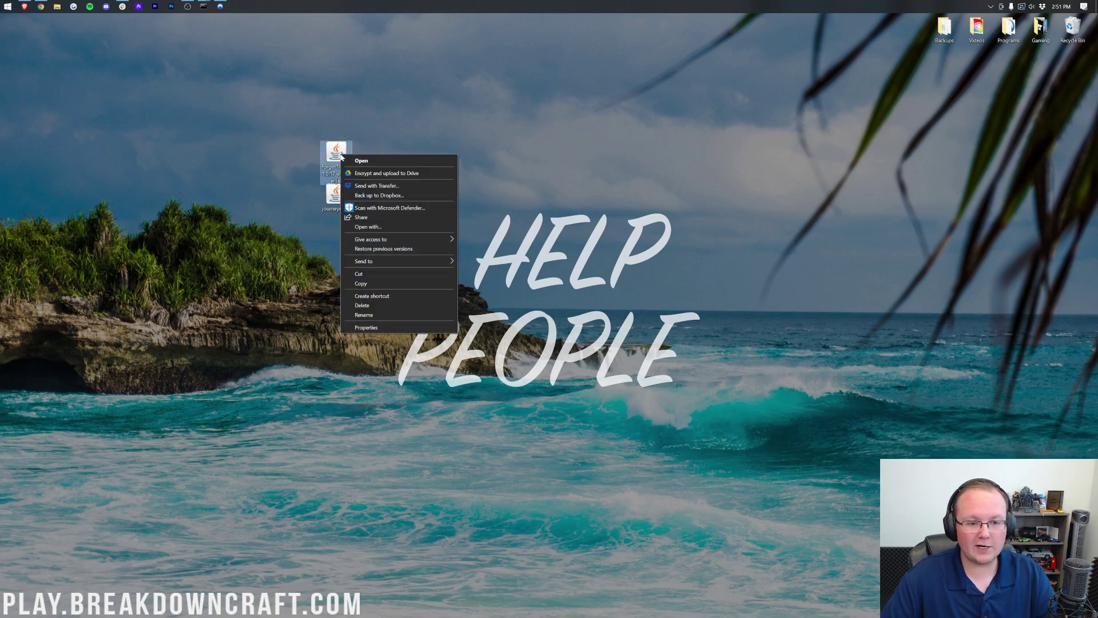
{"action": "left_click", "coordinate": [397, 227]}
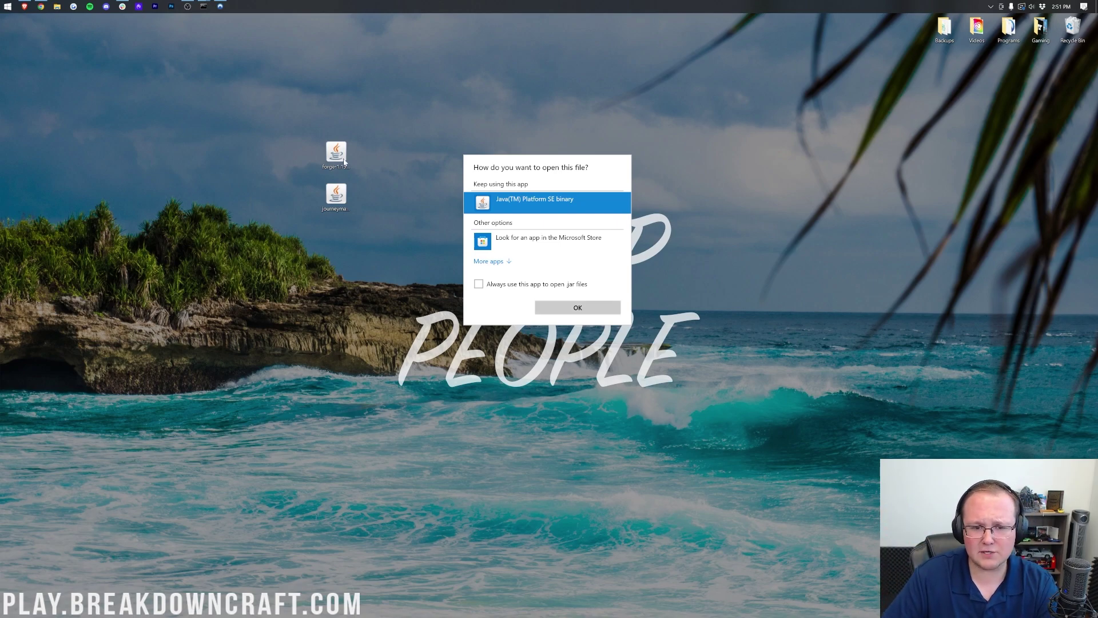
{"action": "left_click", "coordinate": [144, 106]}
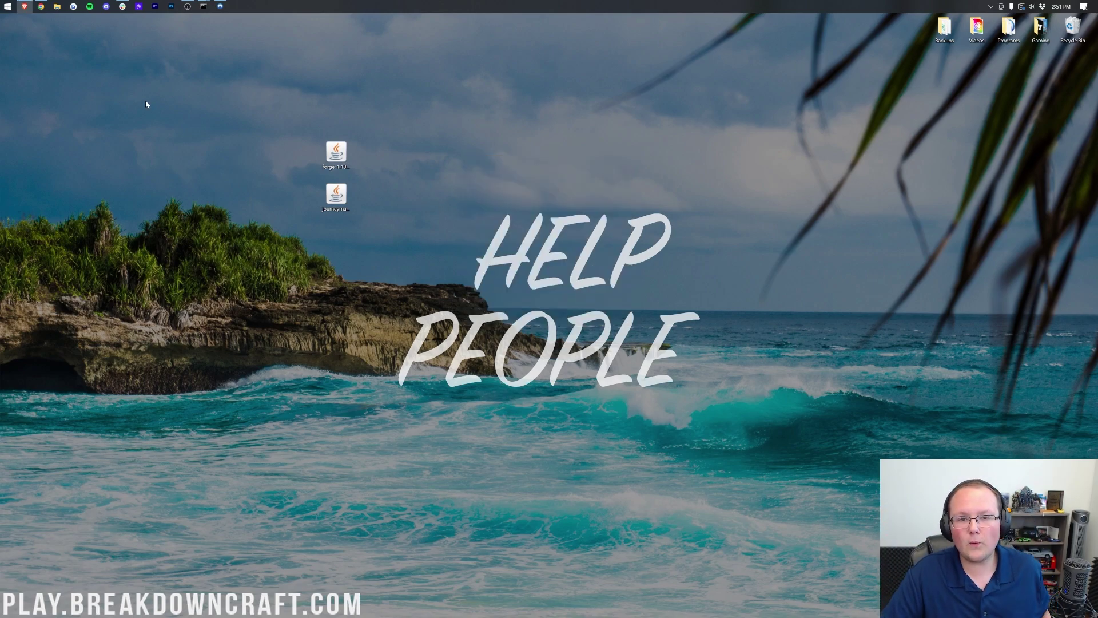
Switch to Chrome and look over the Java 17 installation article and the Jarfix article on repairing .jar files.
{"action": "left_click", "coordinate": [40, 6]}
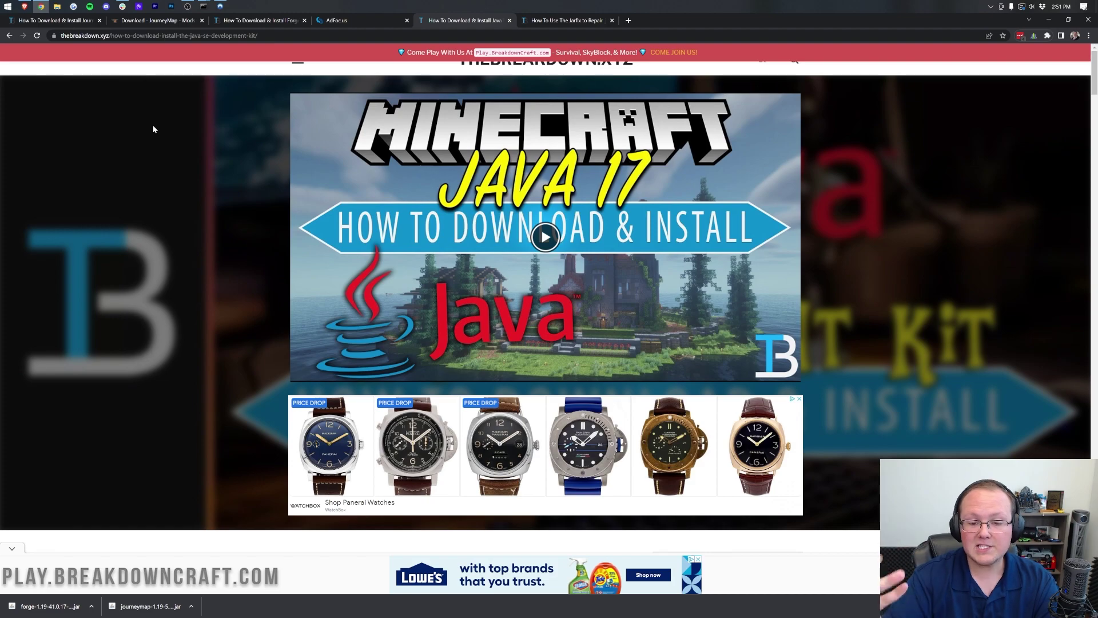
{"action": "scroll", "coordinate": [163, 150], "scroll_direction": "down", "scroll_amount": 7}
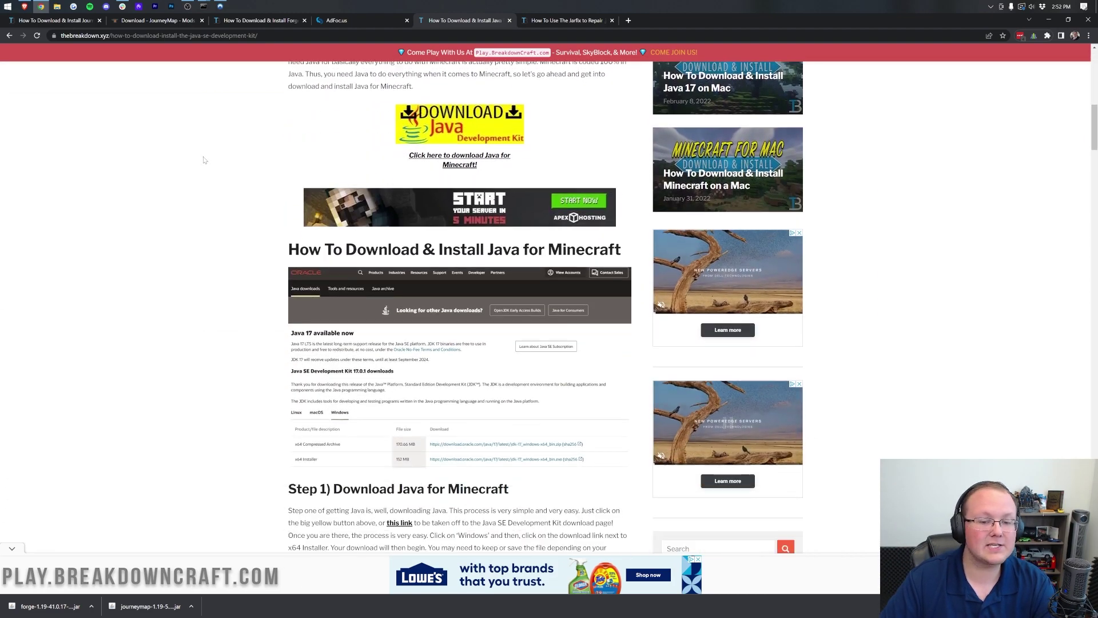
{"action": "scroll", "coordinate": [204, 160], "scroll_direction": "down", "scroll_amount": 6}
{"action": "scroll", "coordinate": [204, 159], "scroll_direction": "up", "scroll_amount": 9}
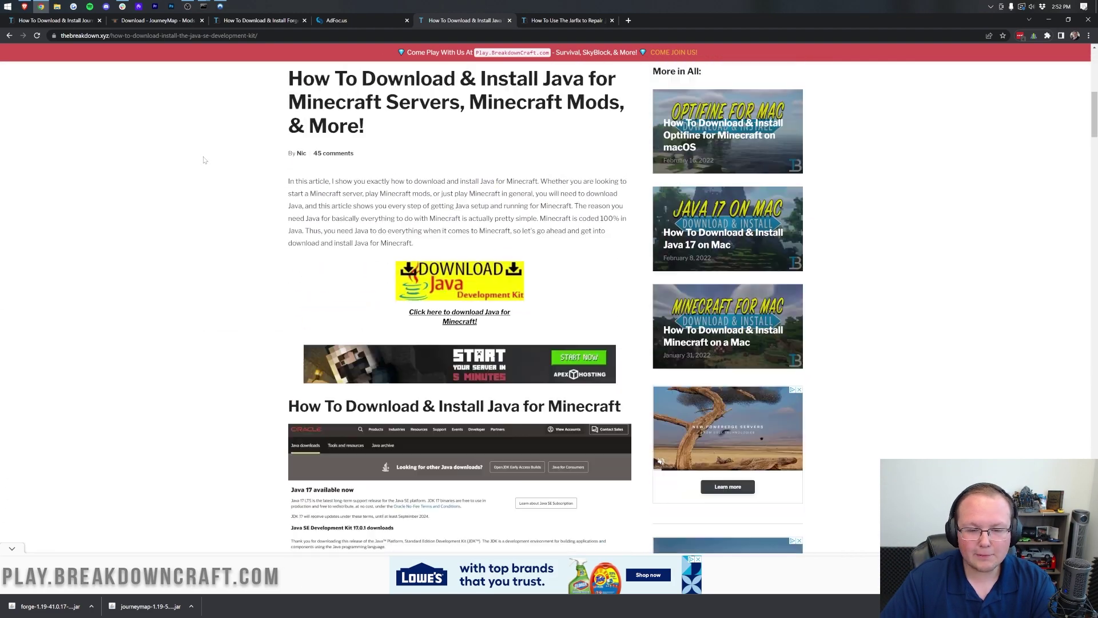
{"action": "scroll", "coordinate": [204, 160], "scroll_direction": "up", "scroll_amount": 7}
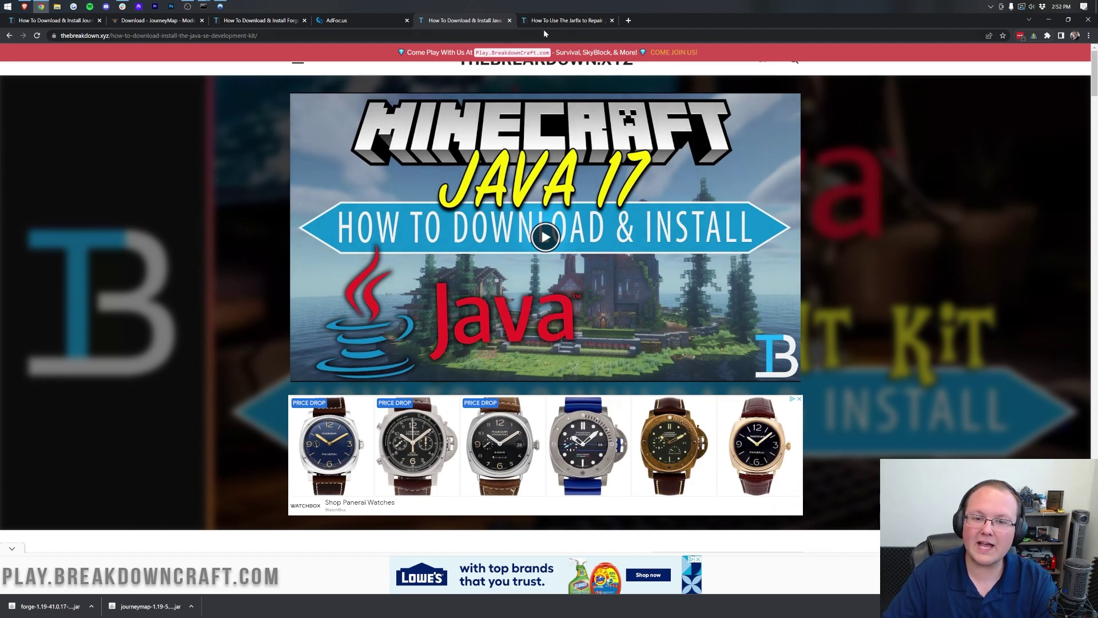
{"action": "left_click", "coordinate": [560, 21]}
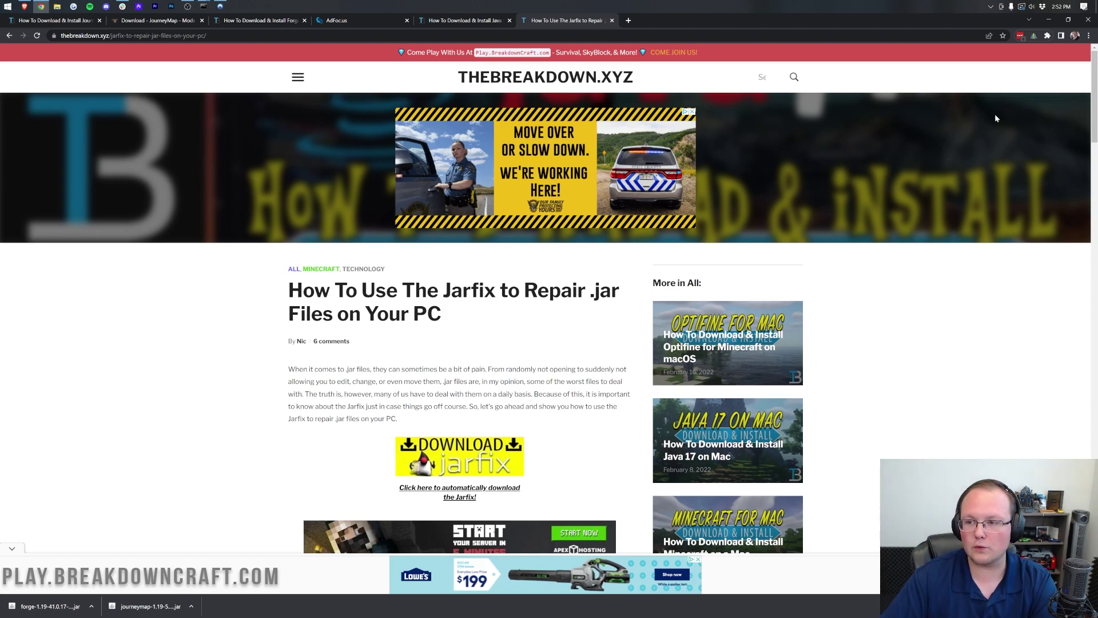
Open the Forge installer from the desktop with Java(TM) Platform SE binary and run the client installation.
{"action": "left_click", "coordinate": [1050, 19]}
{"action": "right_click", "coordinate": [330, 155]}
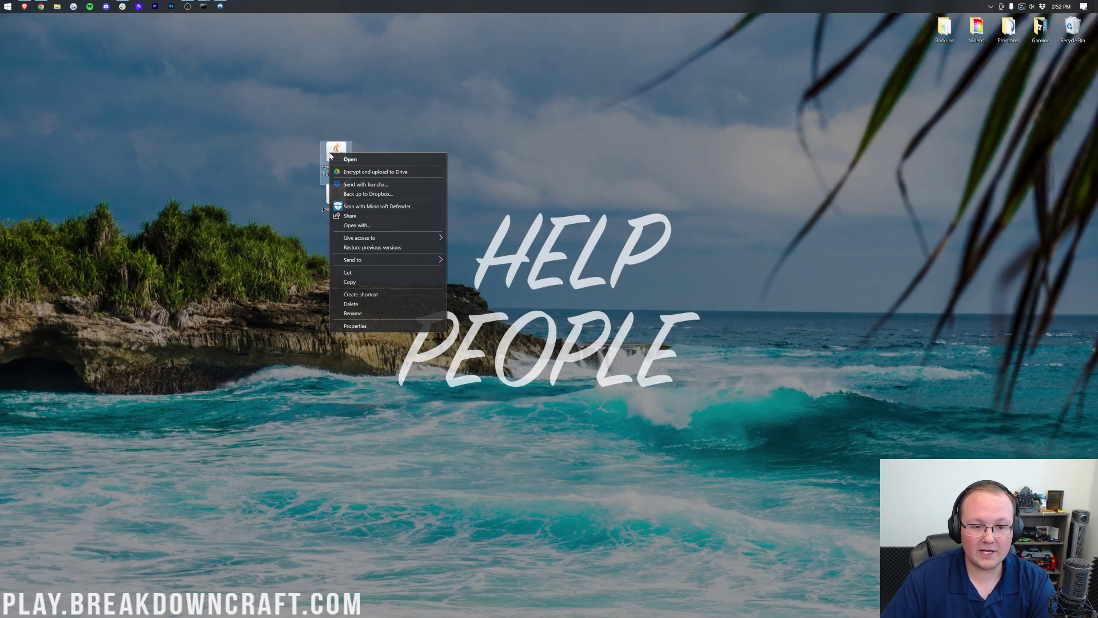
{"action": "left_click", "coordinate": [357, 225]}
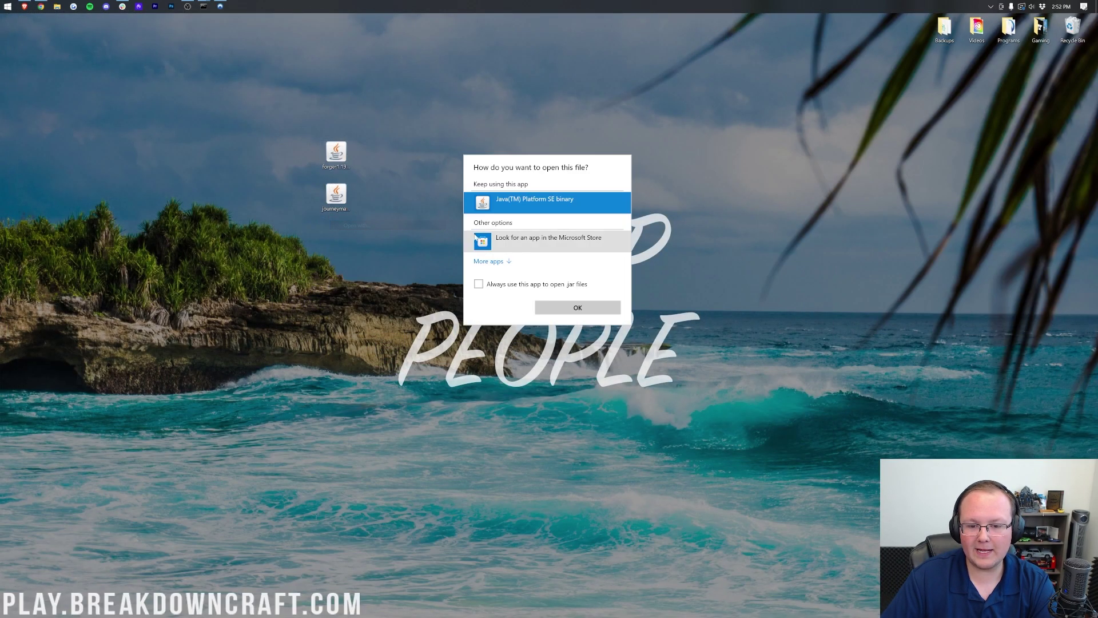
{"action": "left_click", "coordinate": [566, 306]}
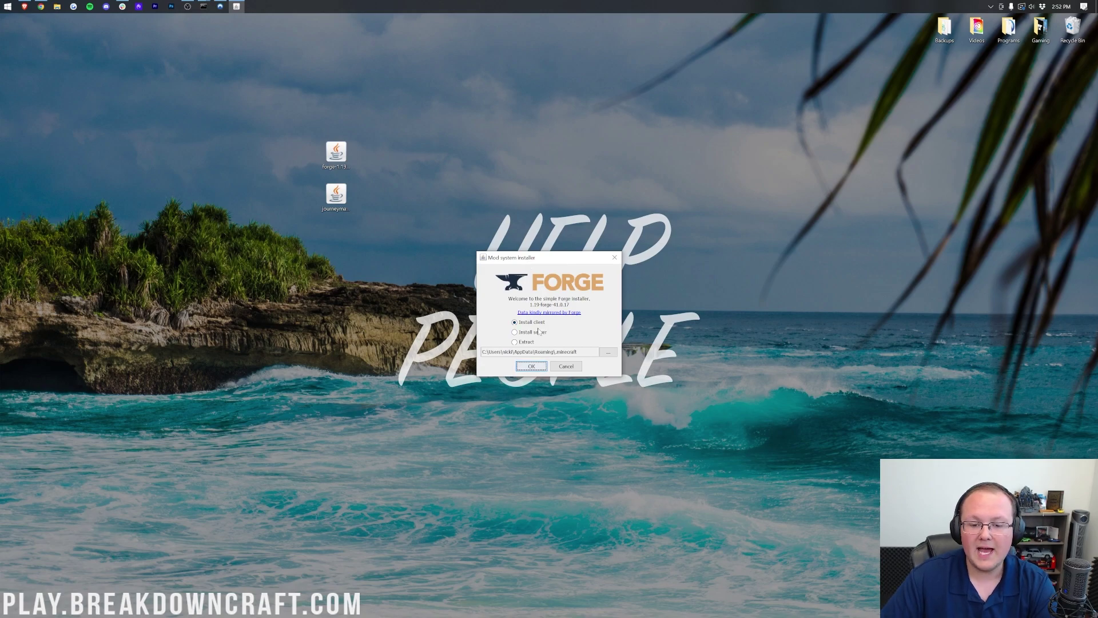
{"action": "left_click", "coordinate": [531, 366]}
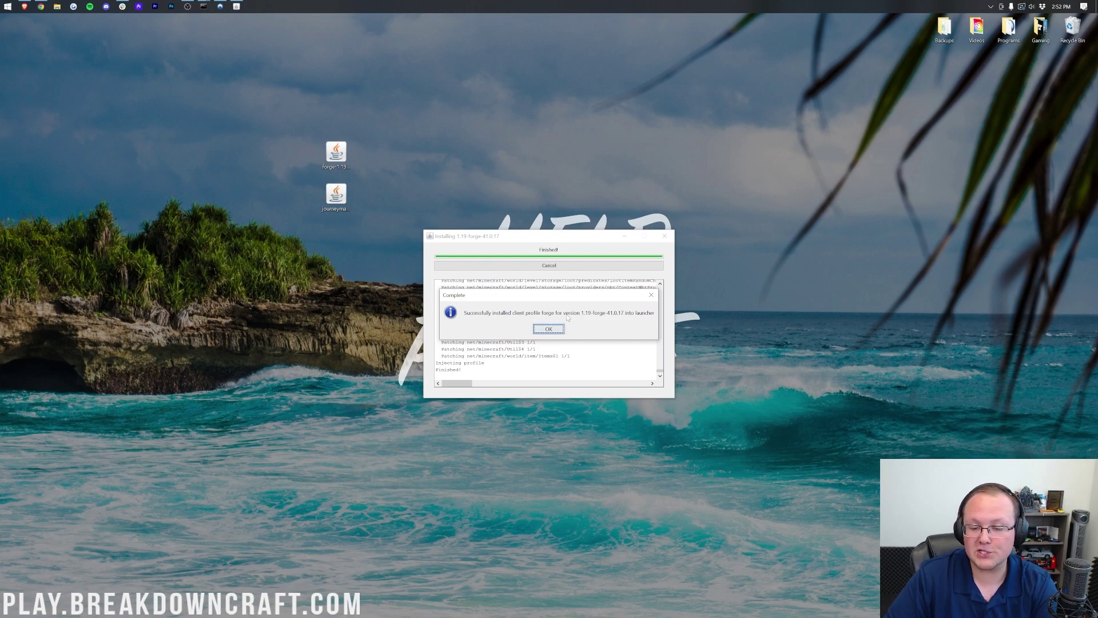
Dismiss the Forge installer's completion message, delete the installer from the desktop, and move the JourneyMap jar higher up the desktop.
{"action": "left_click", "coordinate": [556, 329]}
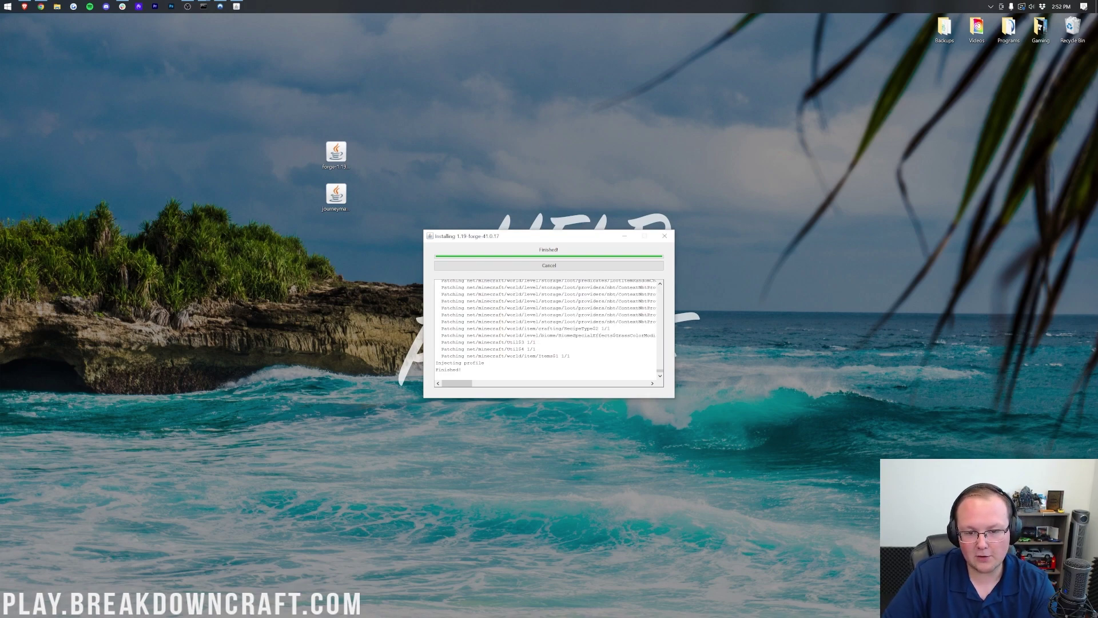
{"action": "left_click_drag", "start_coordinate": [335, 153], "coordinate": [1079, 42]}
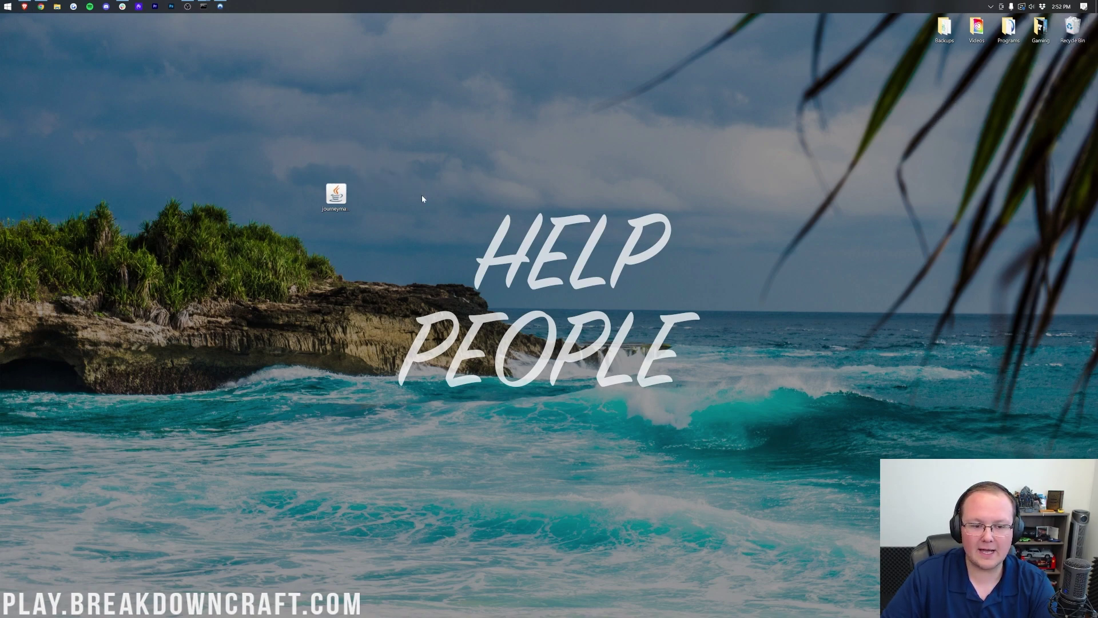
{"action": "left_click_drag", "start_coordinate": [353, 169], "coordinate": [346, 112]}
{"action": "left_click", "coordinate": [137, 228]}
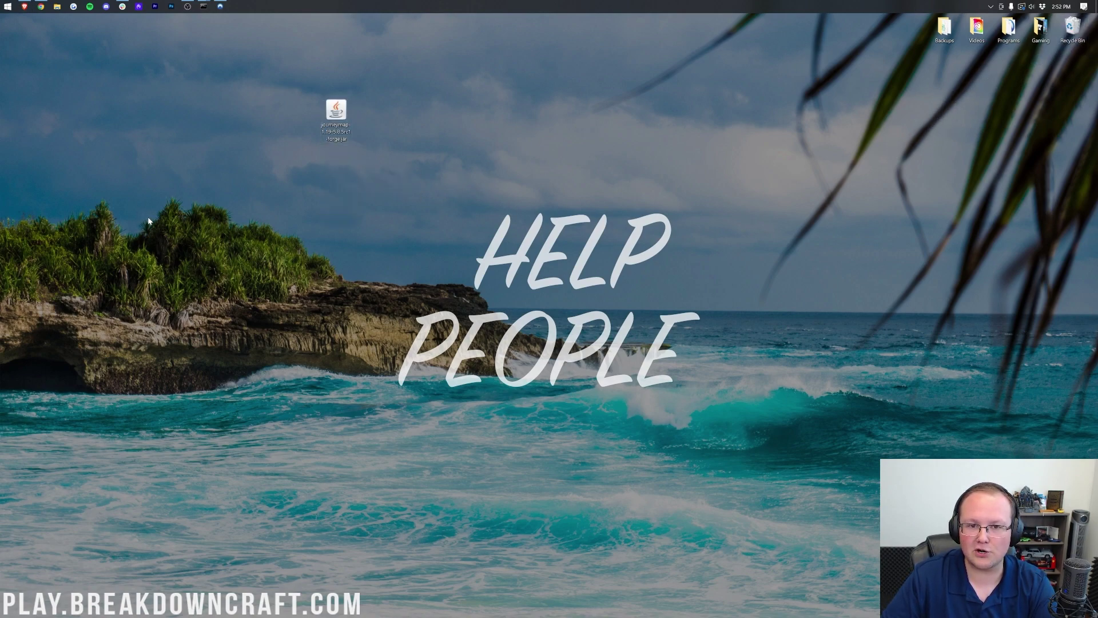
Open the Minecraft Launcher, select the forge 1.19-forge-41.0.17 installation, and back out of launching it at the modified-installation warning.
{"action": "left_click", "coordinate": [21, 5]}
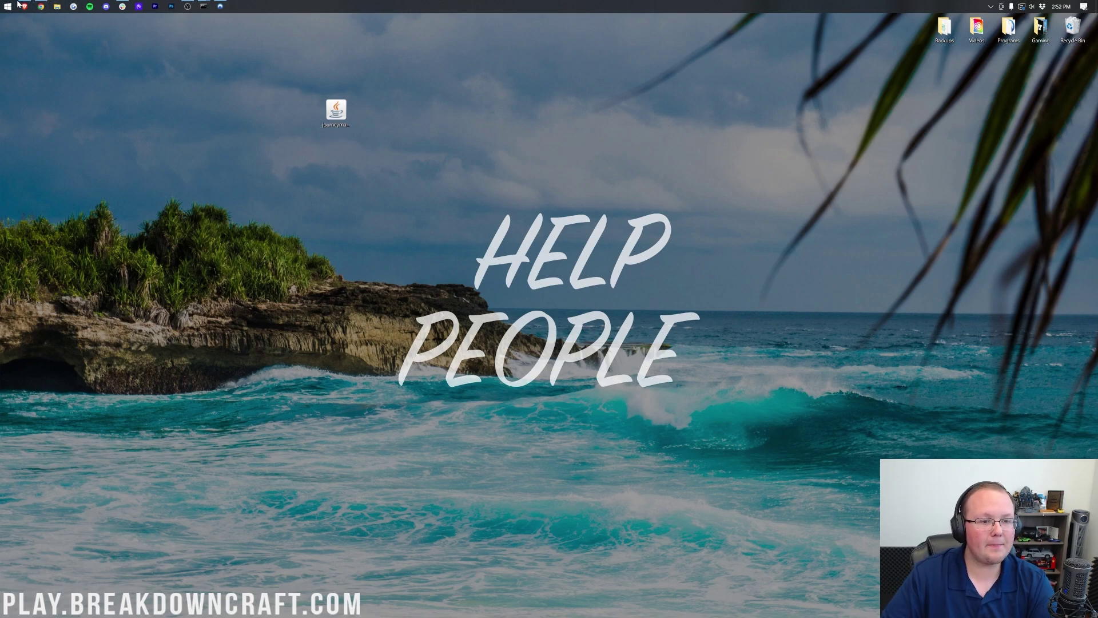
{"action": "left_click", "coordinate": [7, 6]}
{"action": "left_click", "coordinate": [352, 128]}
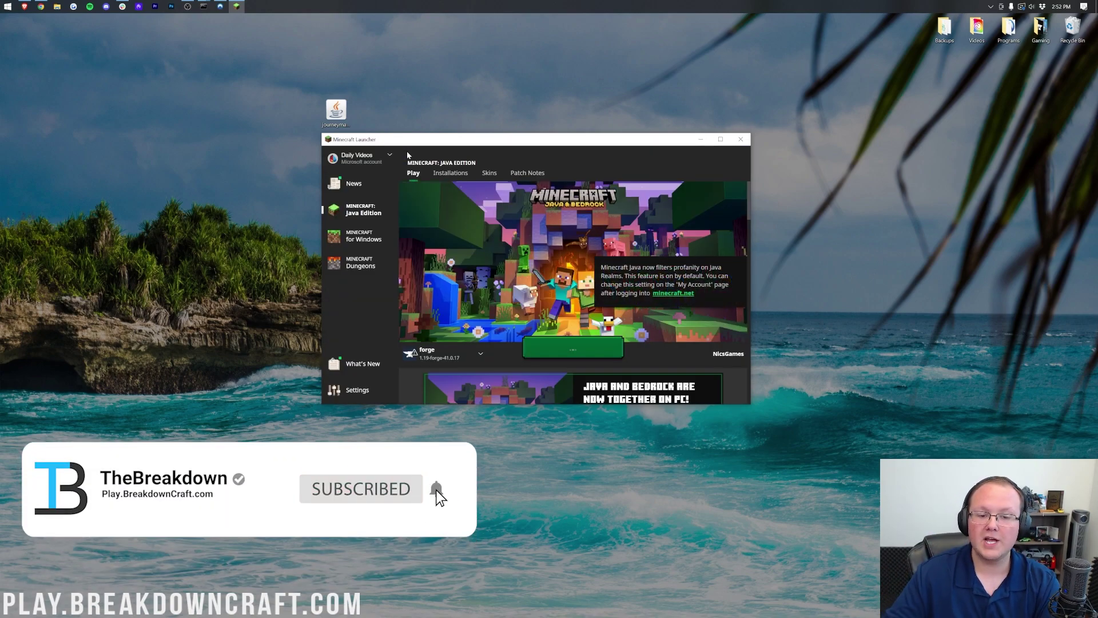
{"action": "left_click", "coordinate": [471, 355]}
{"action": "left_click", "coordinate": [467, 294]}
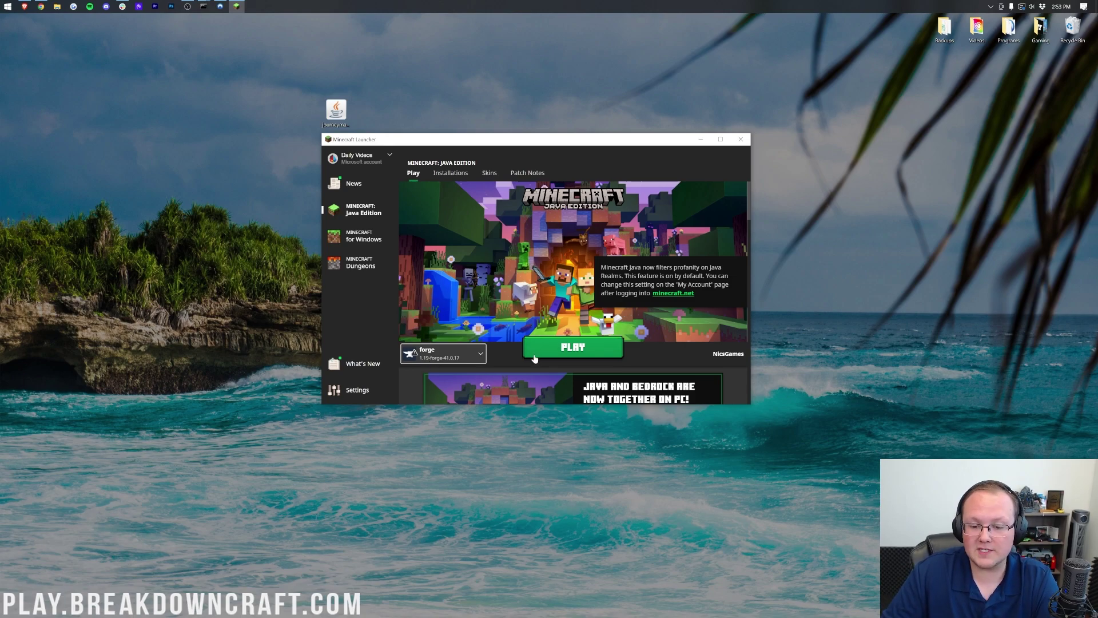
{"action": "left_click", "coordinate": [575, 347]}
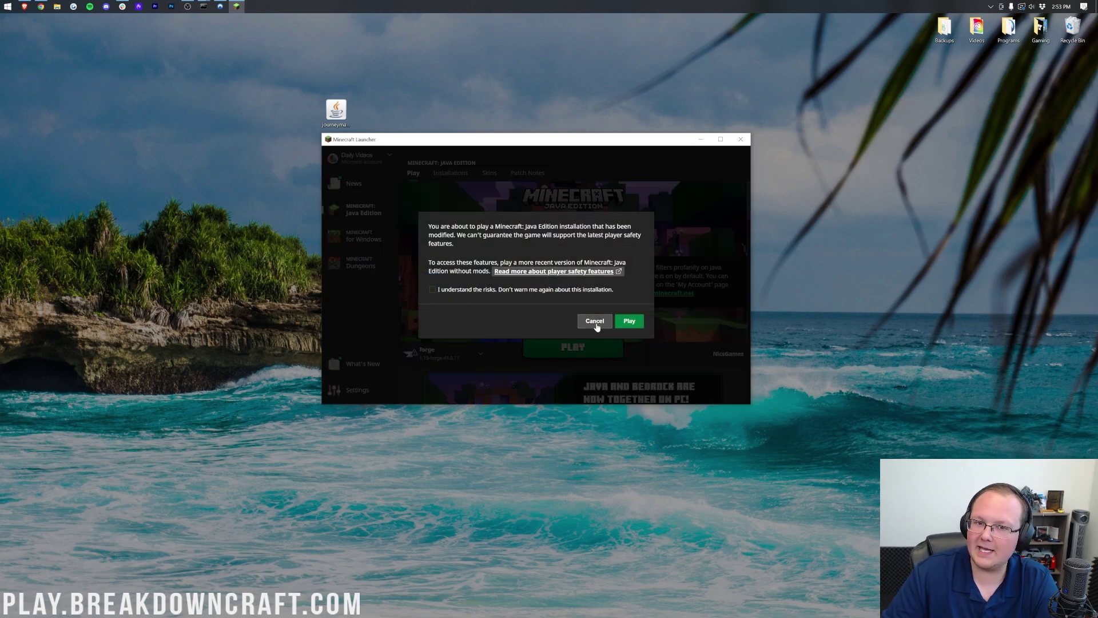
{"action": "left_click", "coordinate": [595, 322]}
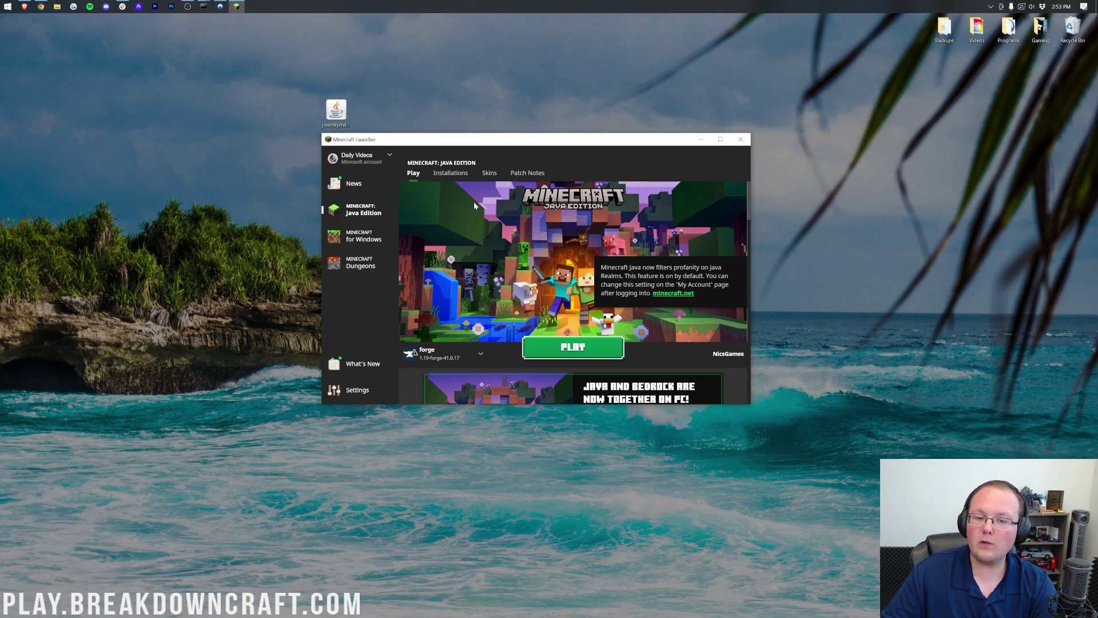
Include Modded versions in the launcher's list of installations, and cancel launching the forge entry.
{"action": "left_click", "coordinate": [450, 173]}
{"action": "left_click", "coordinate": [731, 200]}
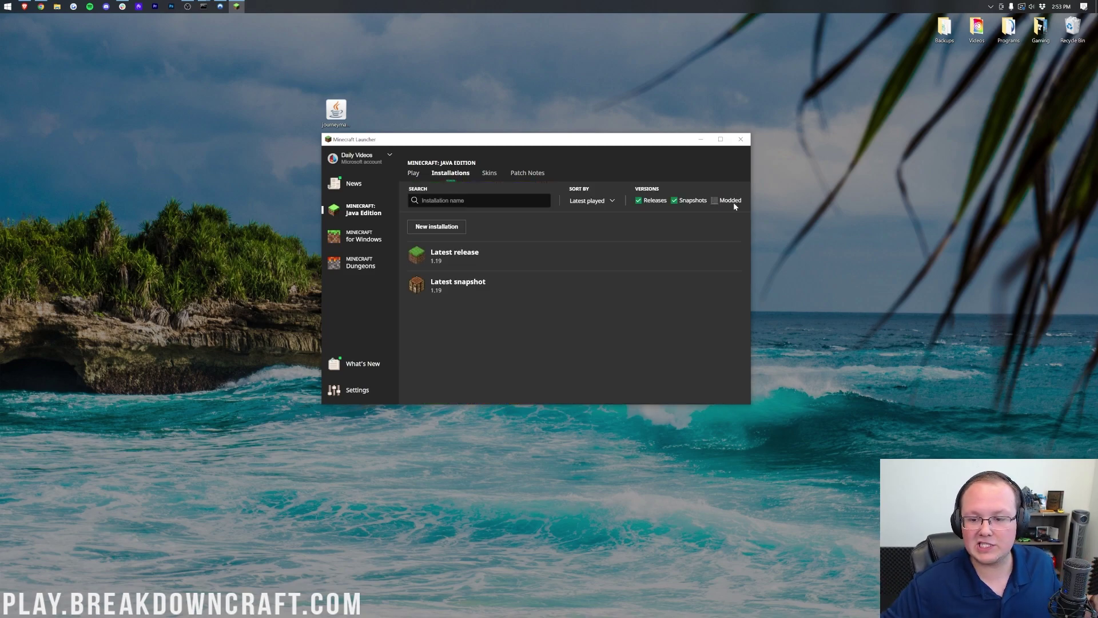
{"action": "left_click", "coordinate": [734, 204]}
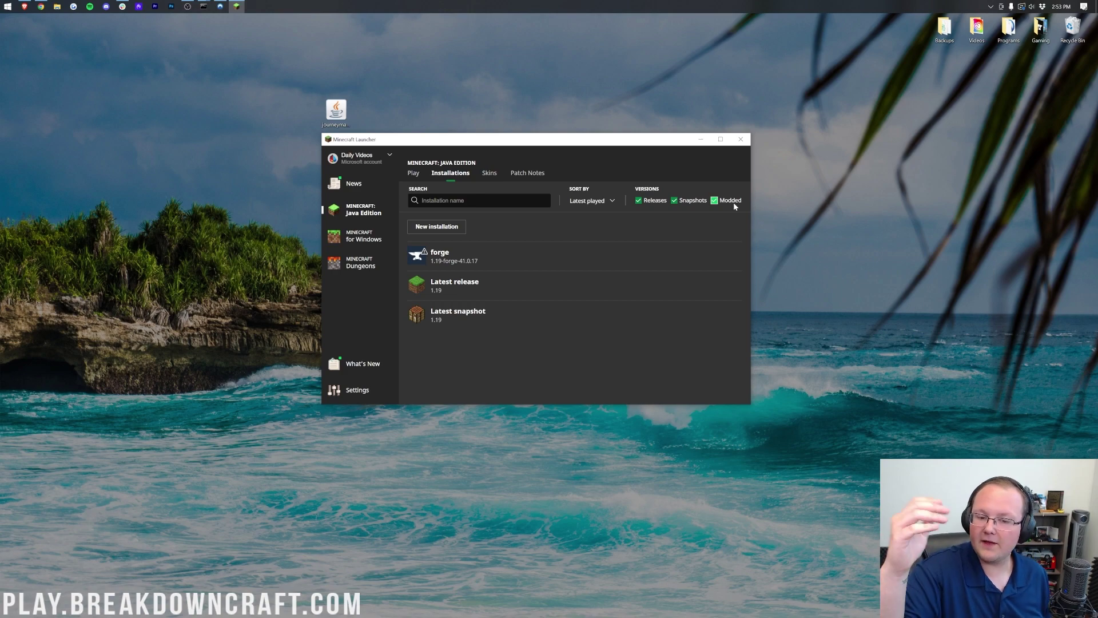
{"action": "left_click", "coordinate": [683, 282]}
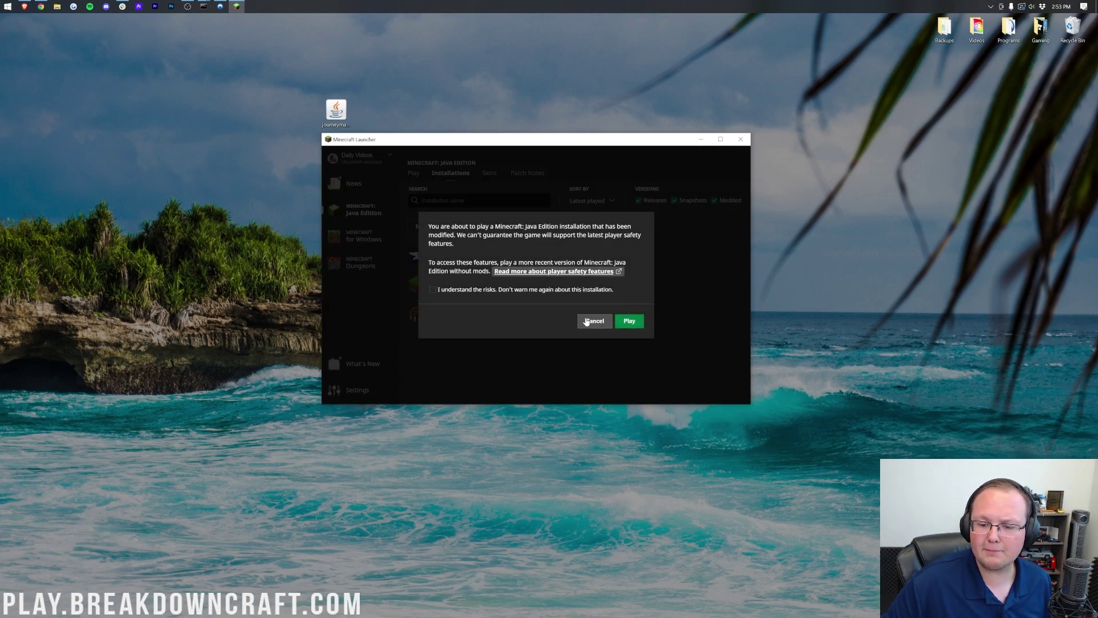
{"action": "left_click", "coordinate": [586, 321]}
Start a new launcher installation and name it Play.BreakdownCraft.com.
{"action": "mouse_move", "coordinate": [448, 248]}
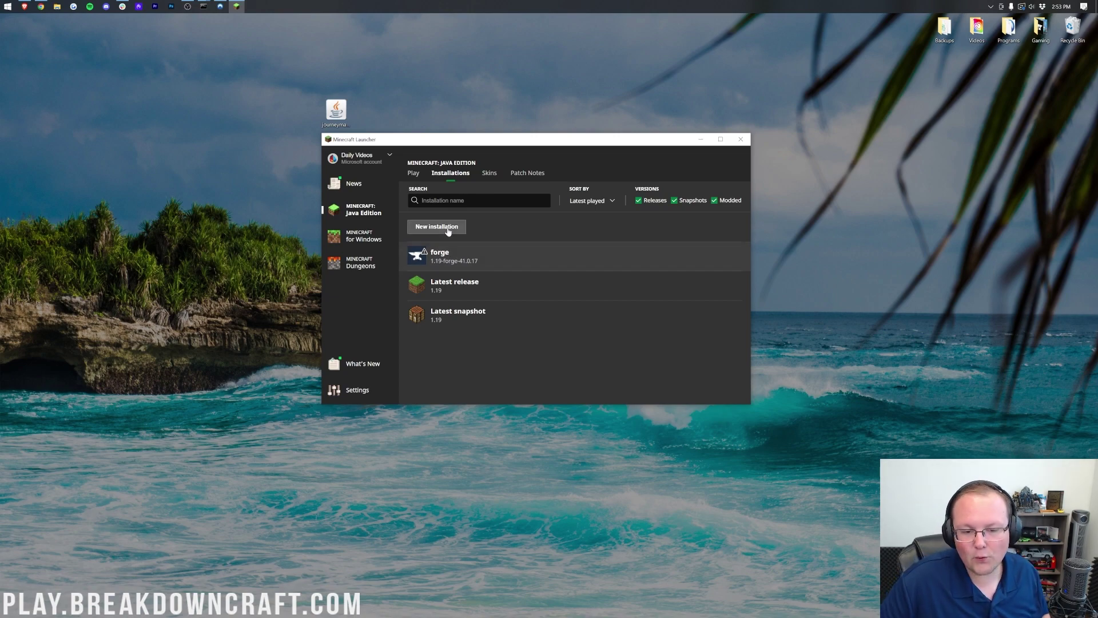
{"action": "left_click", "coordinate": [449, 232]}
{"action": "left_click", "coordinate": [452, 231]}
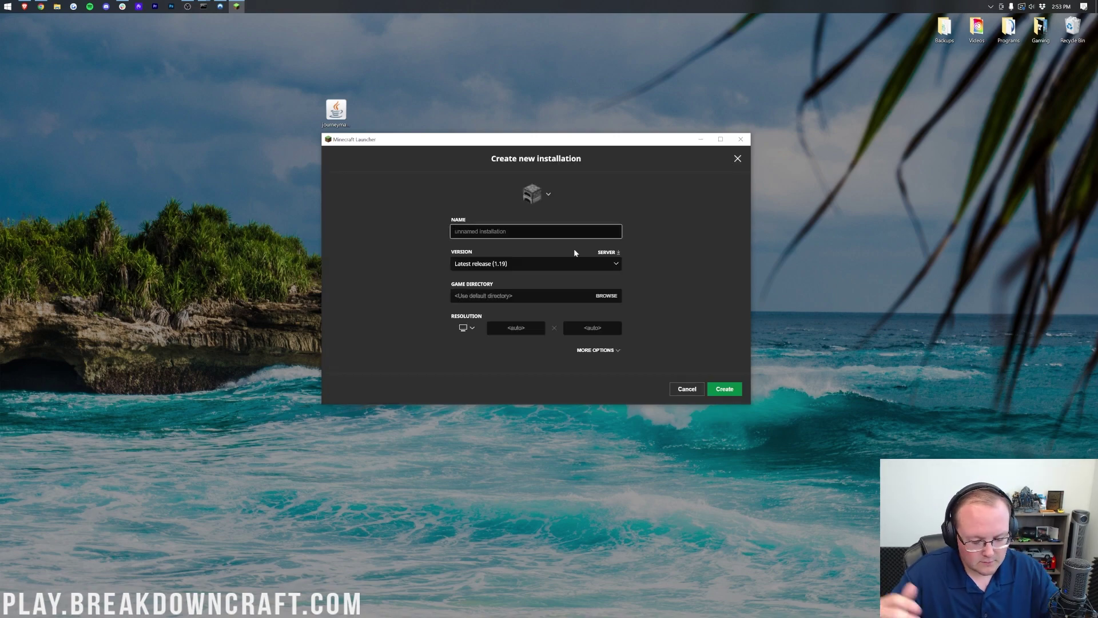
{"action": "type", "text": "Play.Breakdown"}
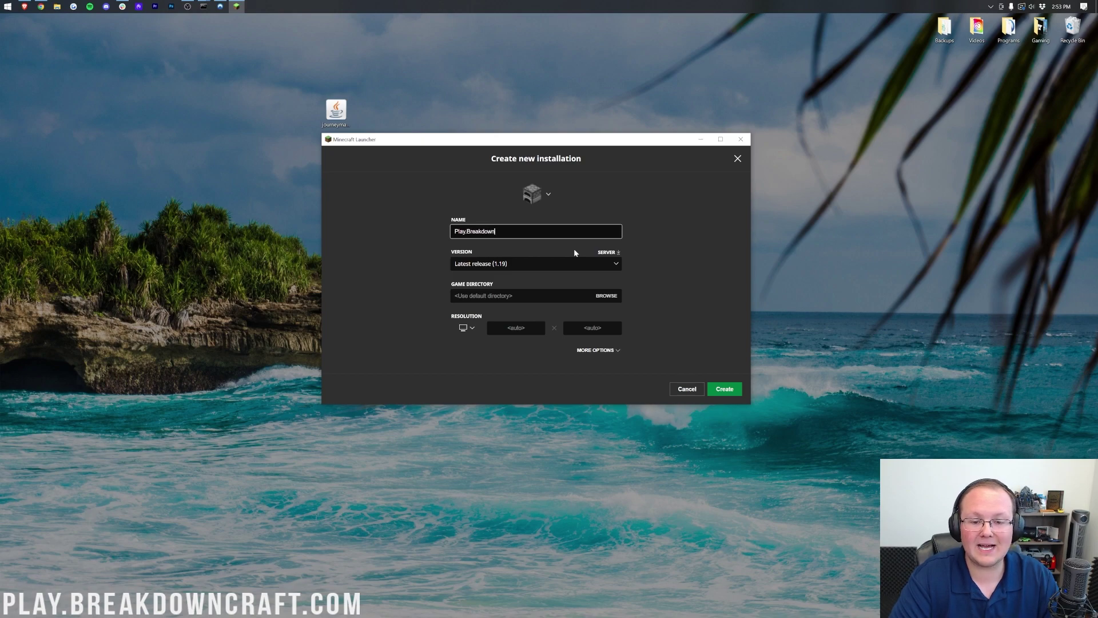
{"action": "type", "text": "Craft.com"}
{"action": "key", "text": "ctrl+a"}
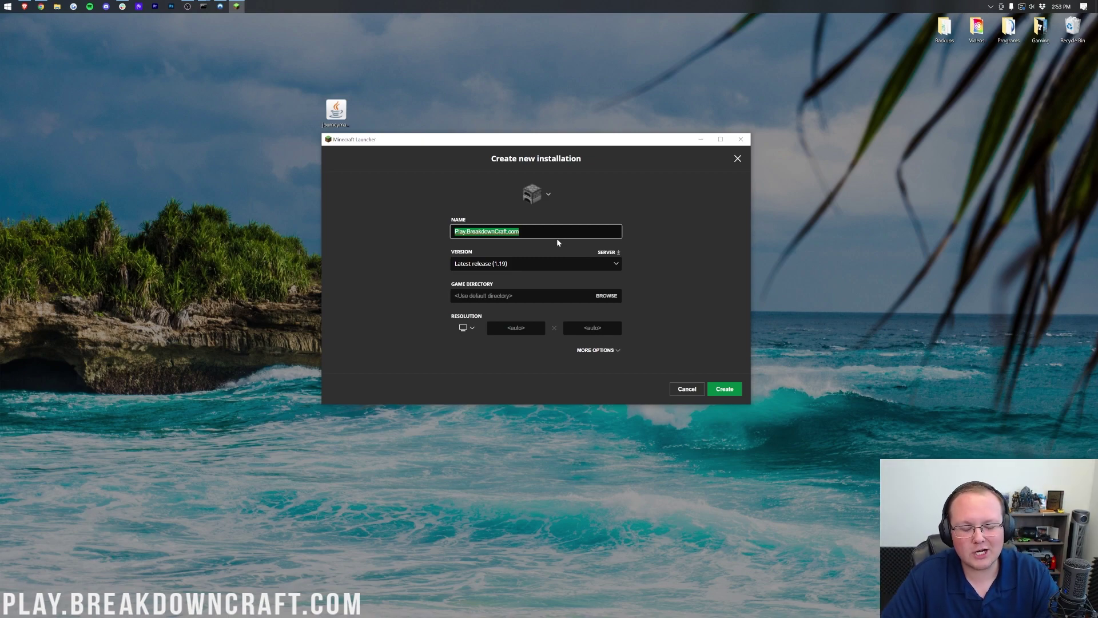
{"action": "left_click", "coordinate": [547, 245]}
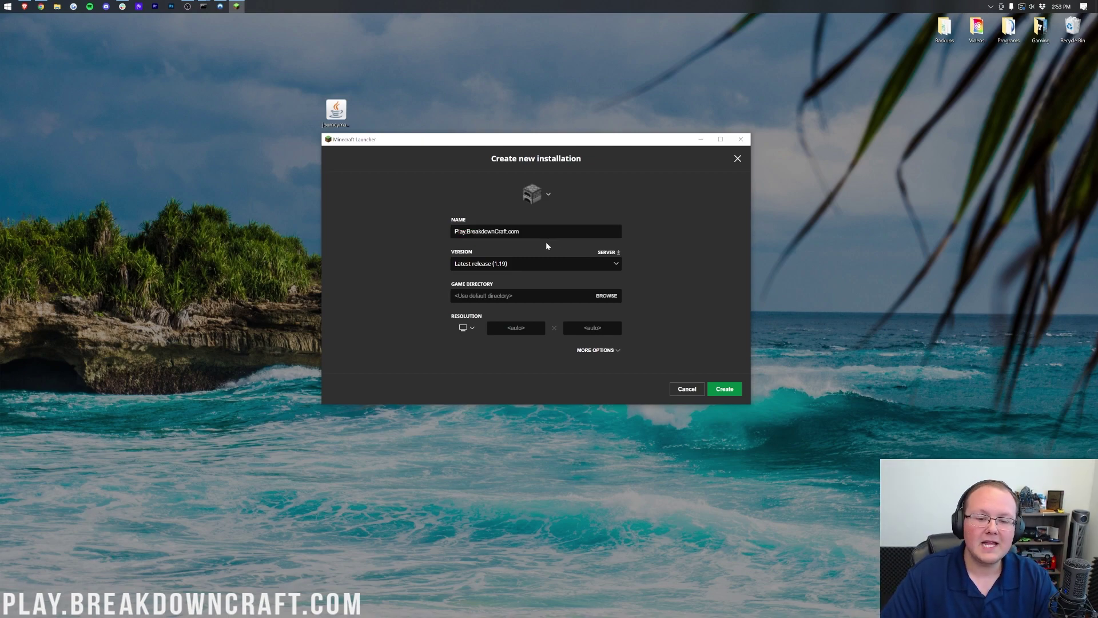
Set the new installation's version to release 1.19-forge-41.0.17 and its resolution to 1920x1080, and create it.
{"action": "left_click", "coordinate": [465, 266]}
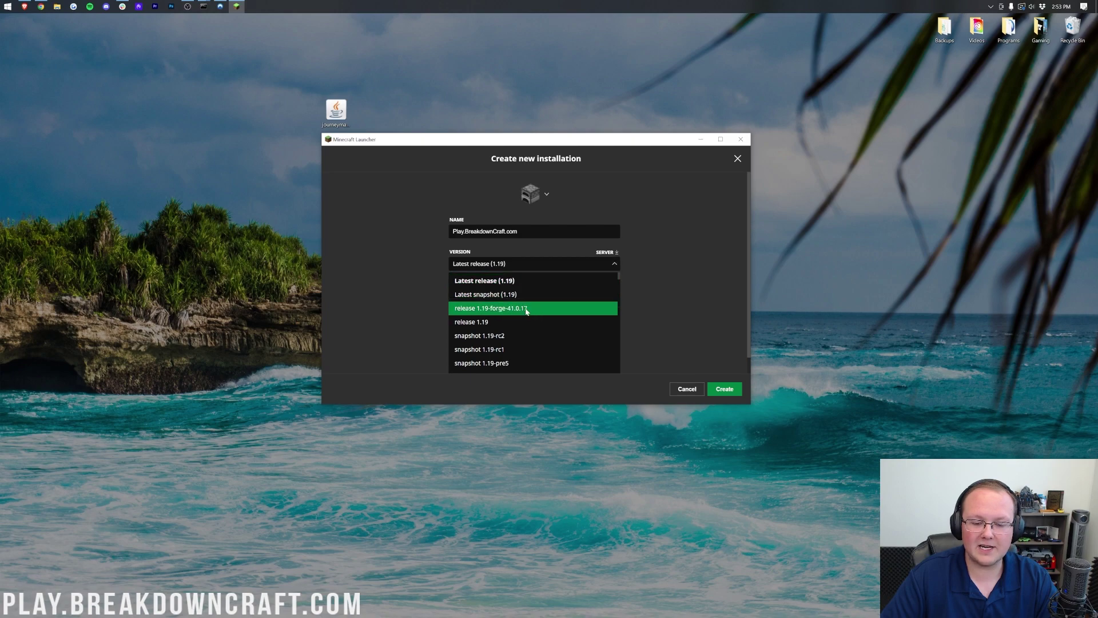
{"action": "left_click", "coordinate": [488, 309]}
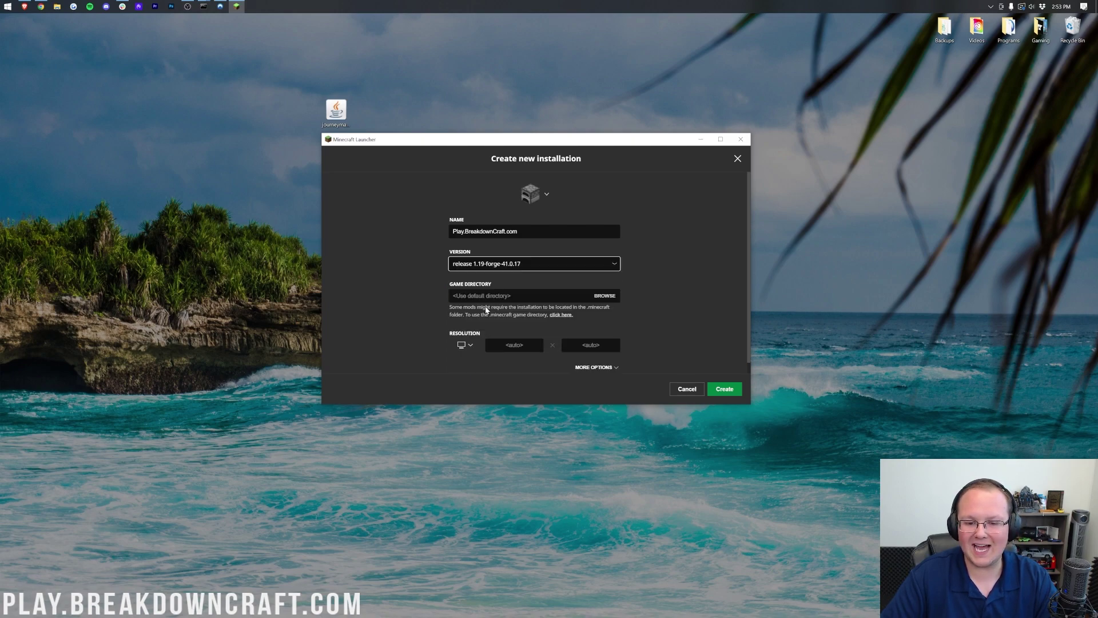
{"action": "left_click", "coordinate": [464, 345]}
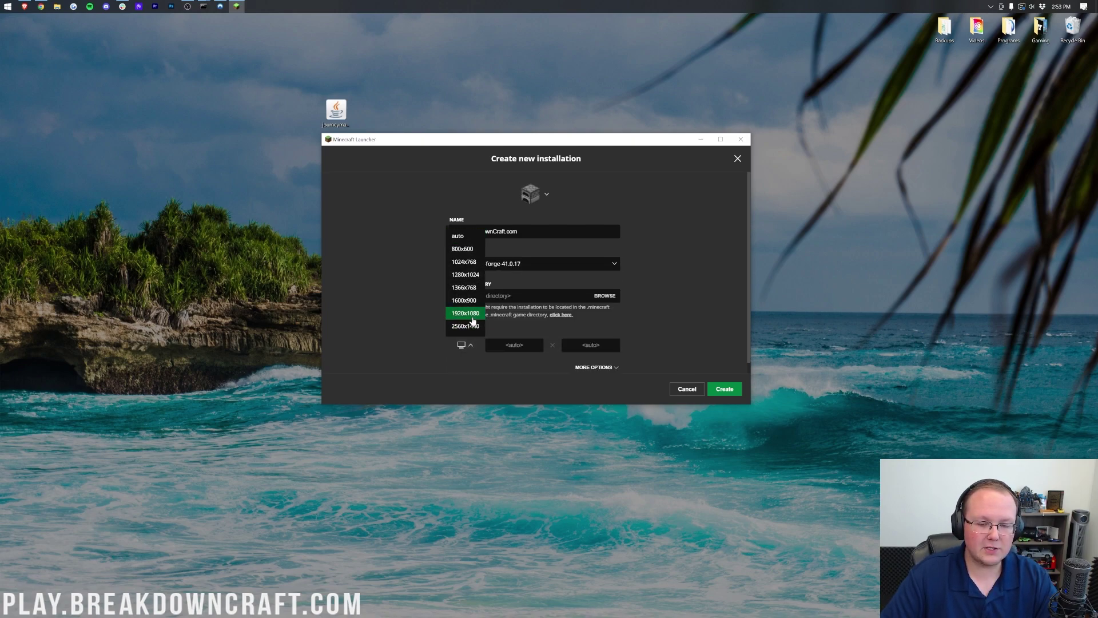
{"action": "left_click", "coordinate": [465, 319]}
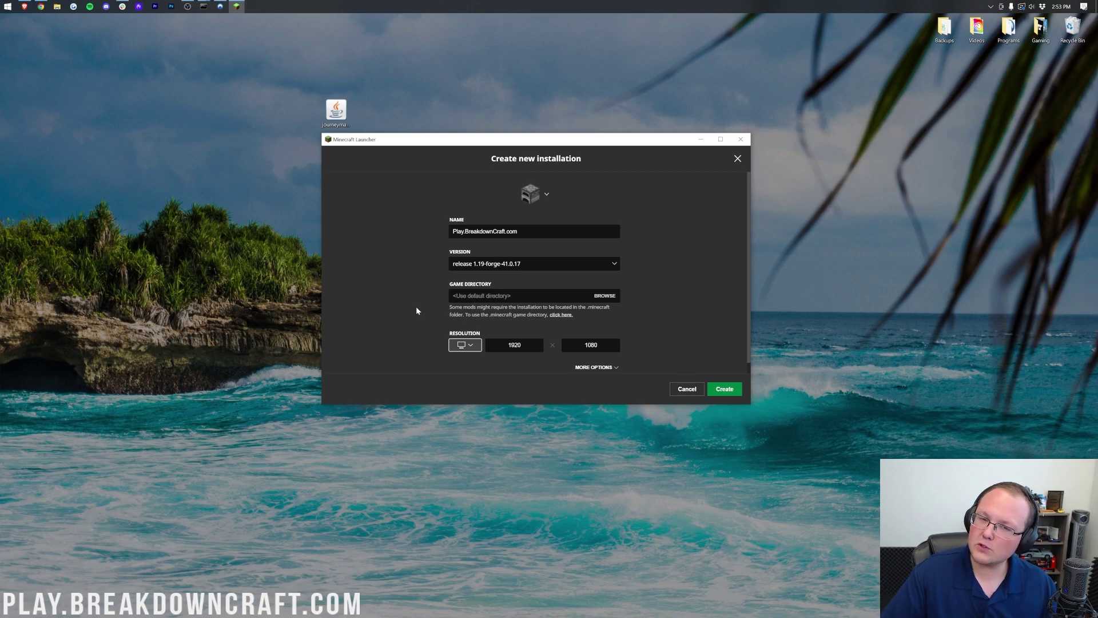
{"action": "left_click", "coordinate": [462, 265]}
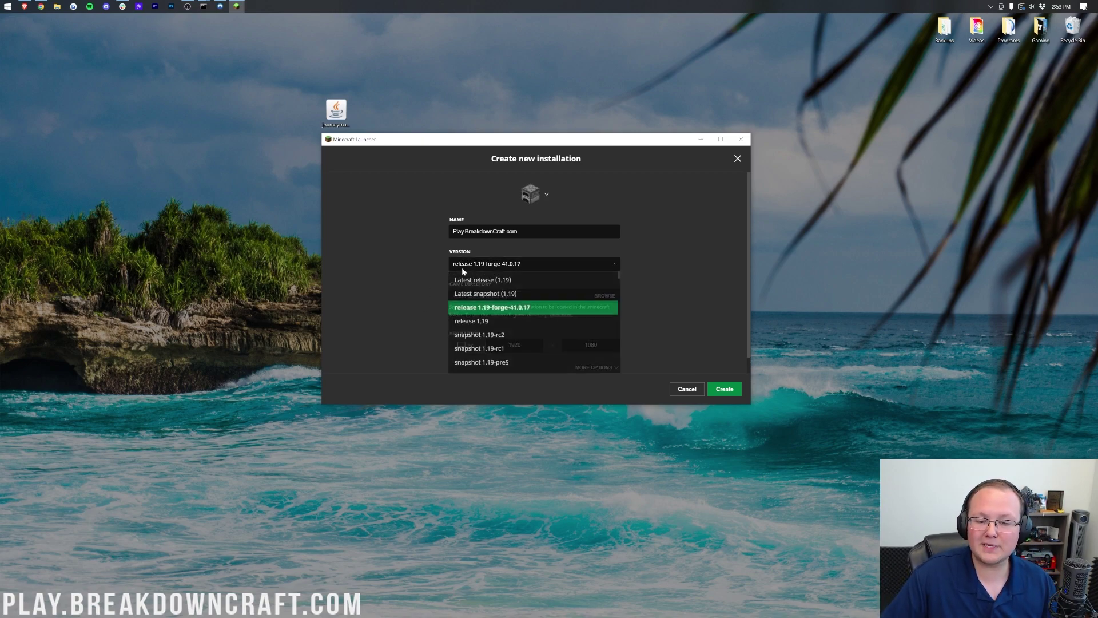
{"action": "left_click", "coordinate": [527, 308]}
{"action": "left_click", "coordinate": [722, 386]}
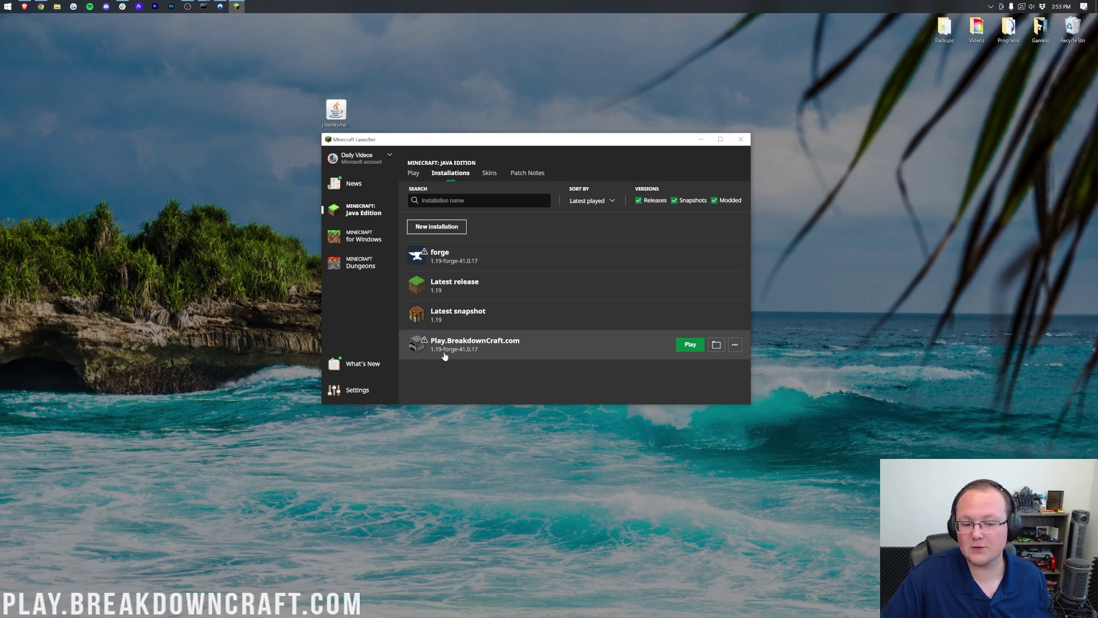
Launch the Play.BreakdownCraft.com installation, accepting the modified-installation warning, and look over Minecraft's list of loaded mods.
{"action": "left_click", "coordinate": [689, 345]}
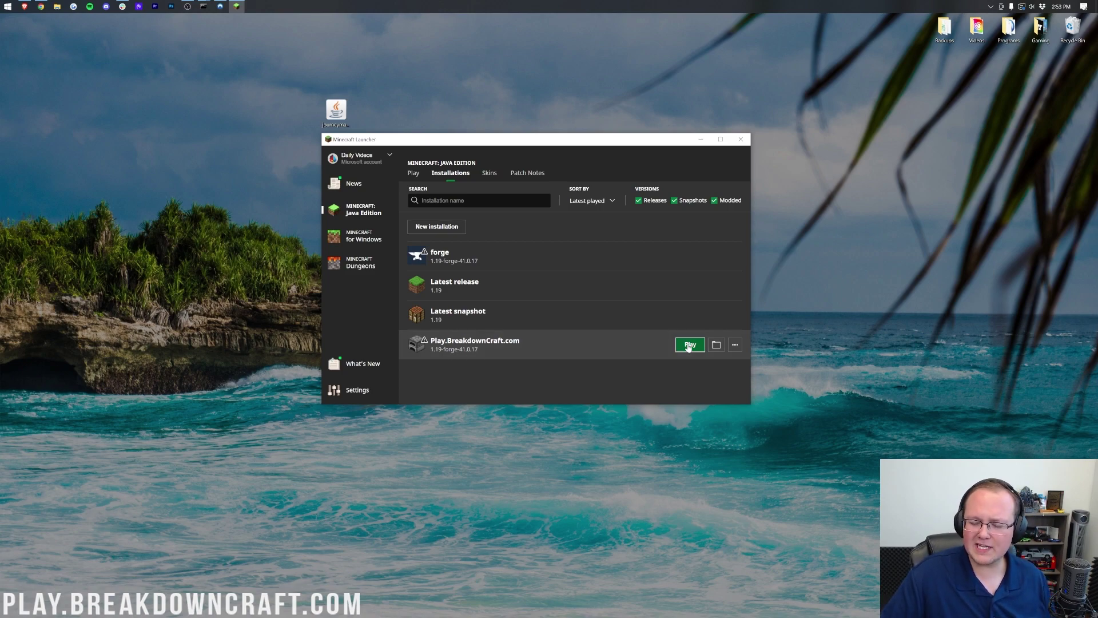
{"action": "left_click", "coordinate": [630, 322]}
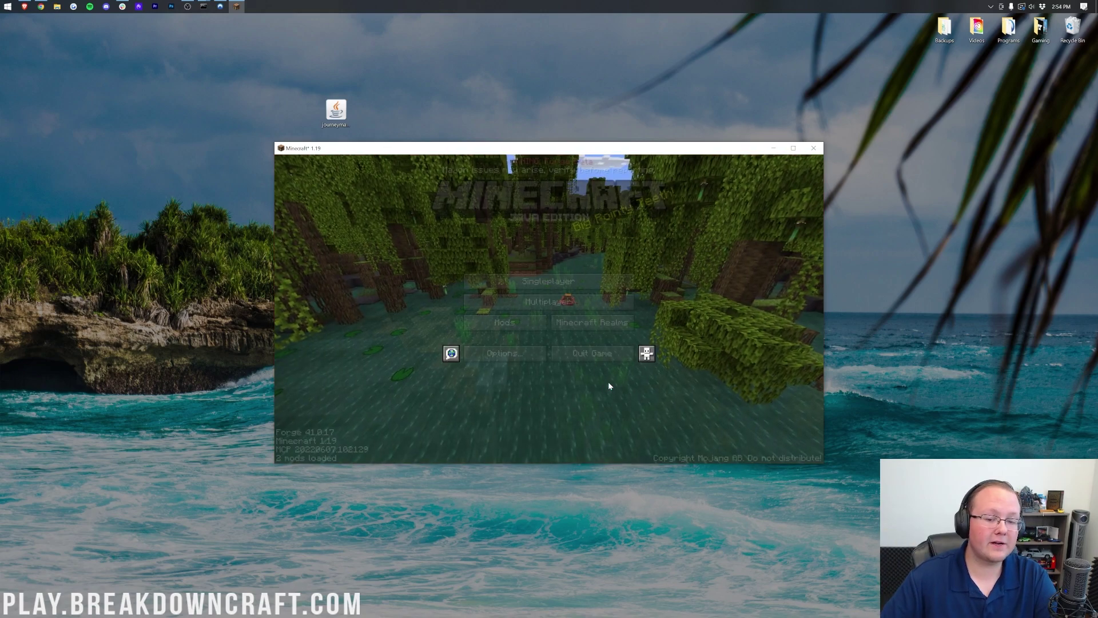
{"action": "left_click", "coordinate": [499, 322]}
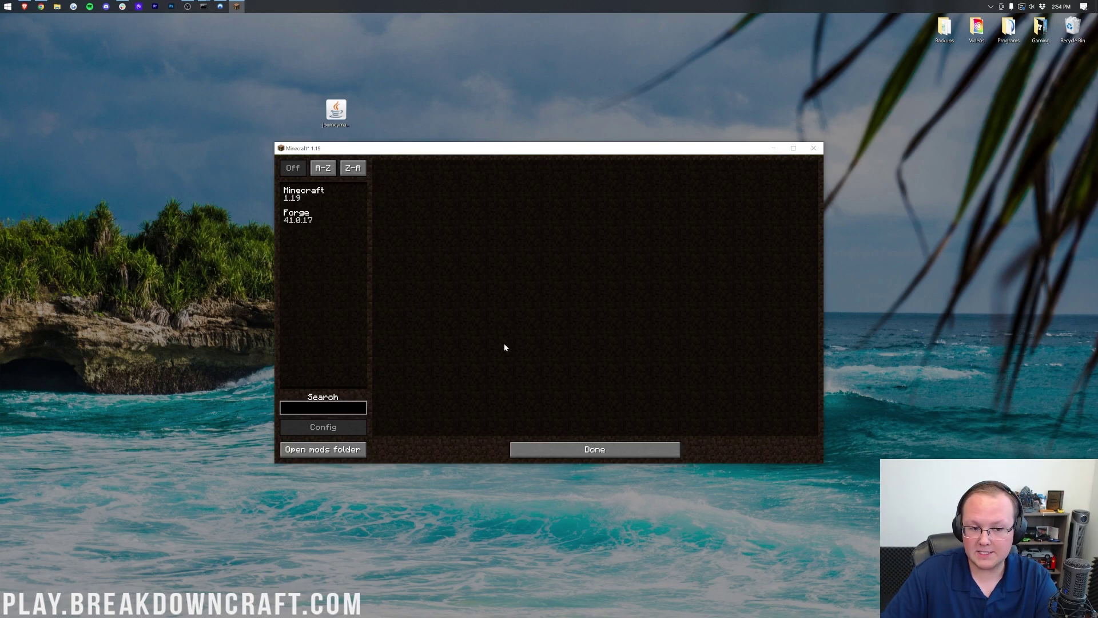
{"action": "left_click", "coordinate": [569, 451]}
{"action": "left_click", "coordinate": [505, 329]}
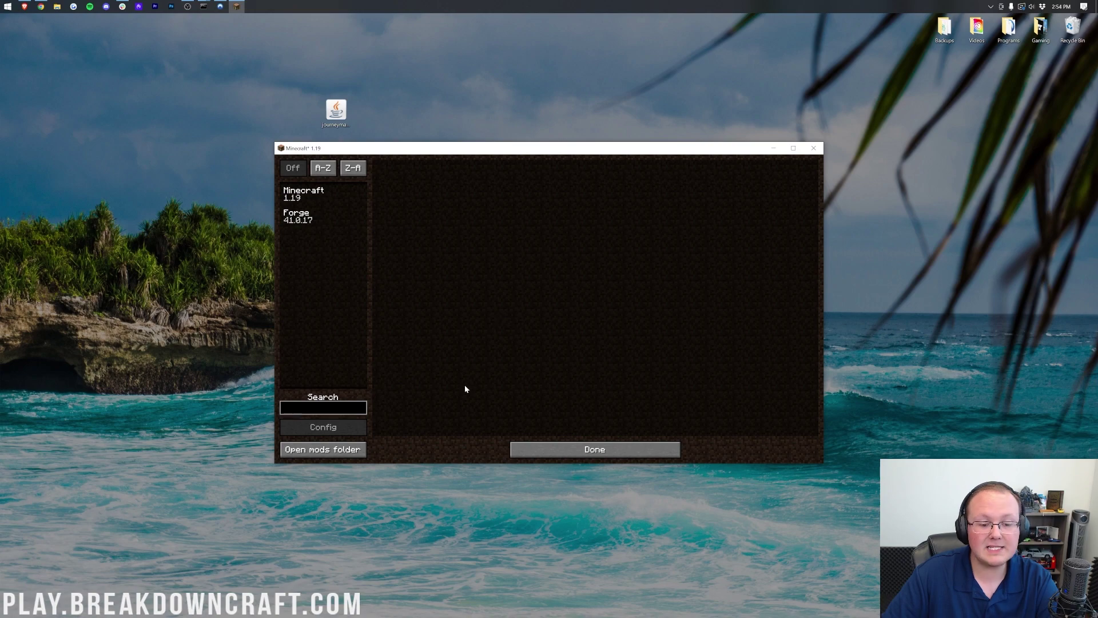
{"action": "left_click", "coordinate": [677, 449]}
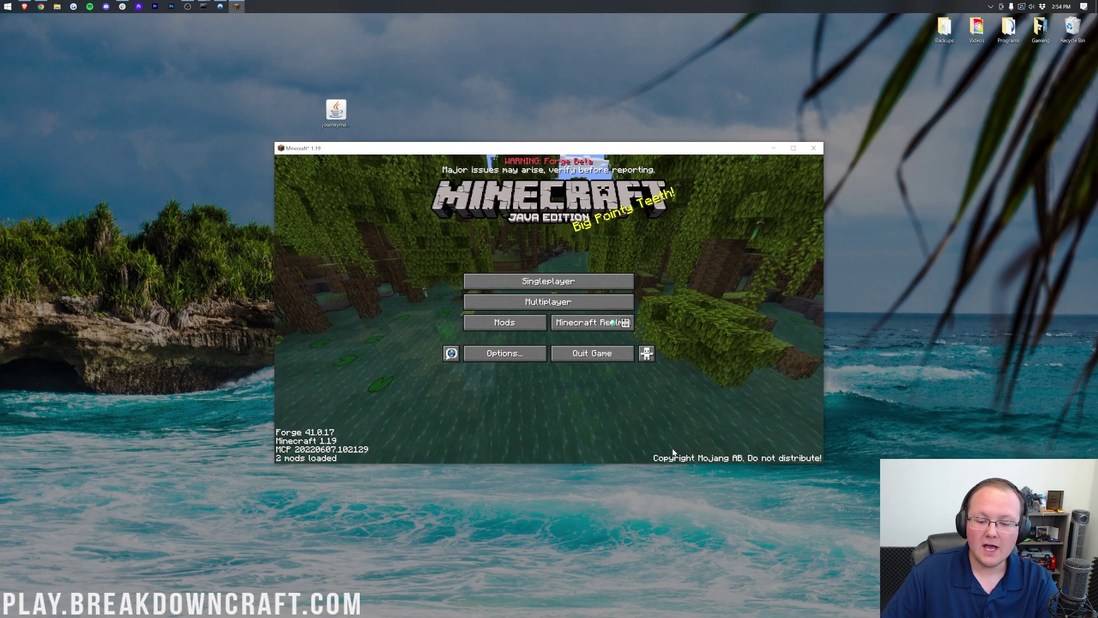
Open the mods folder from Minecraft's mod list, move the JourneyMap jar from the desktop into it, and close the folder.
{"action": "left_click", "coordinate": [506, 323]}
{"action": "left_click", "coordinate": [321, 450]}
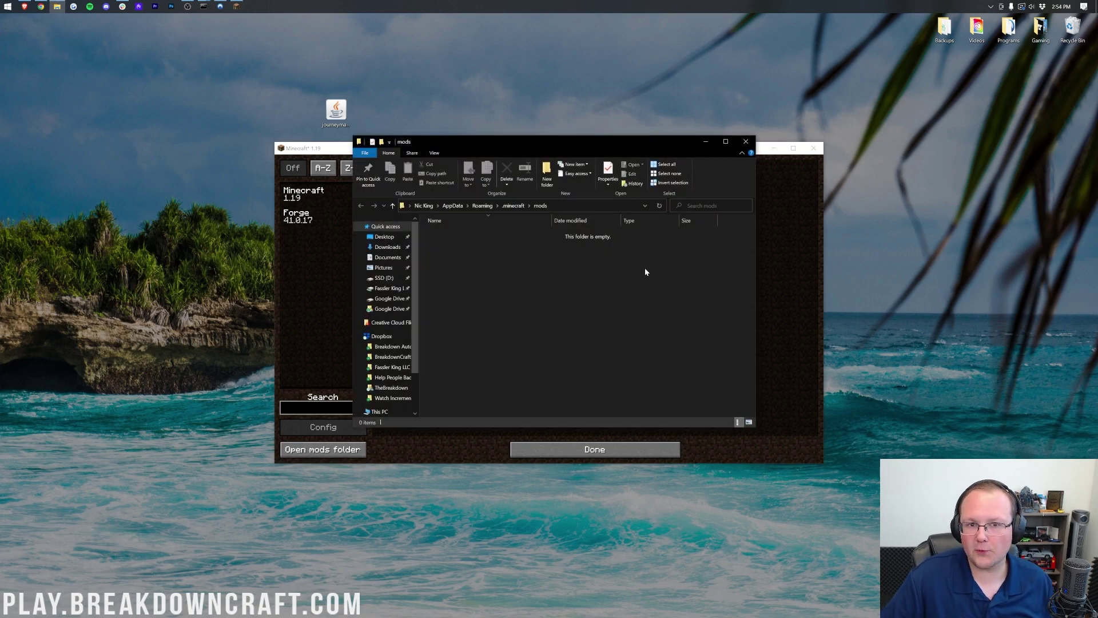
{"action": "left_click", "coordinate": [336, 110]}
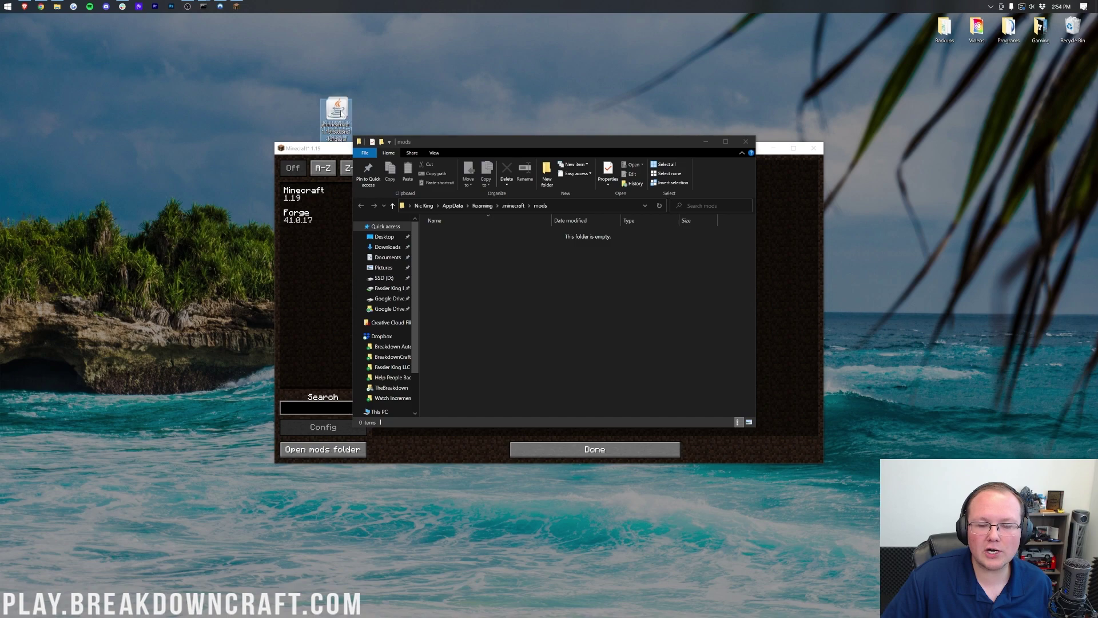
{"action": "left_click_drag", "start_coordinate": [341, 112], "coordinate": [585, 370]}
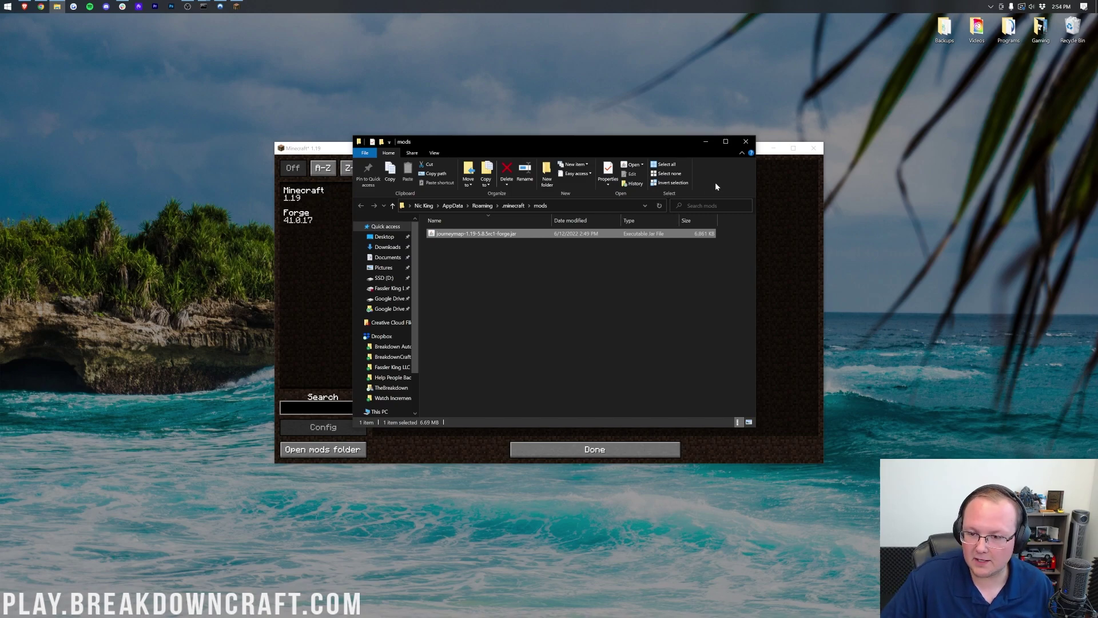
{"action": "left_click", "coordinate": [746, 142]}
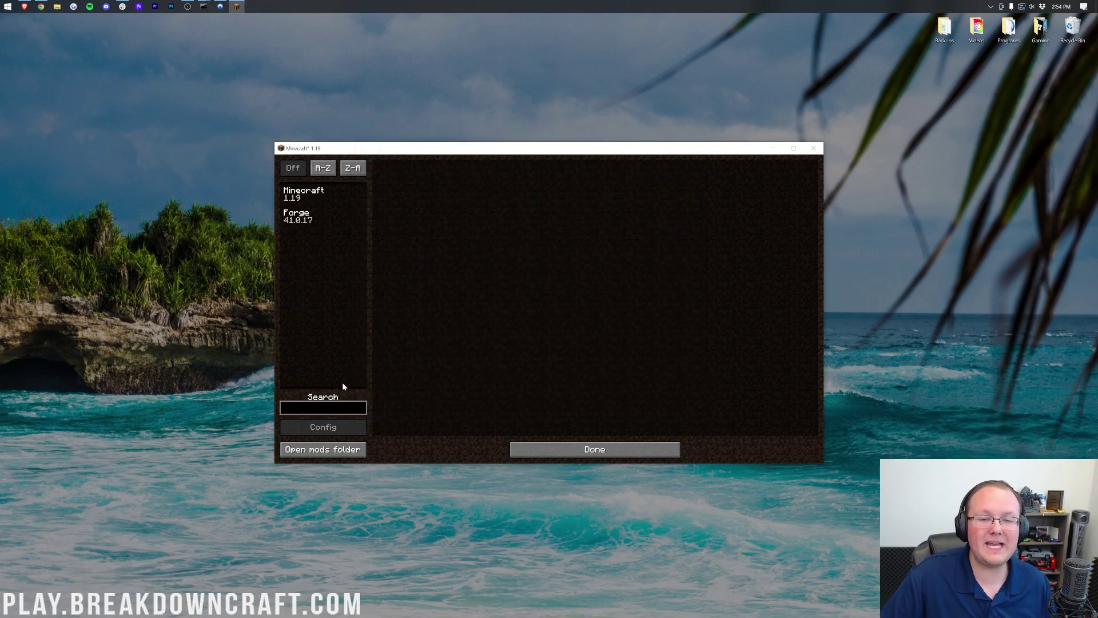
Revisit the mods folder by way of Minecraft's title screen, close the folder, and exit the game.
{"action": "left_click", "coordinate": [589, 452]}
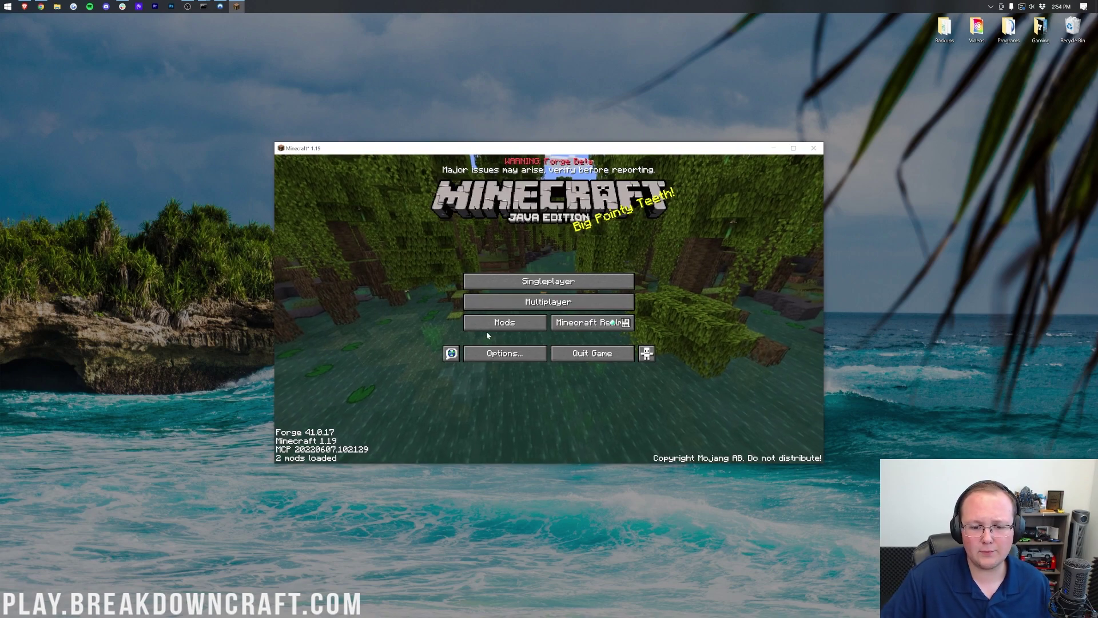
{"action": "left_click", "coordinate": [486, 329]}
{"action": "left_click", "coordinate": [343, 450]}
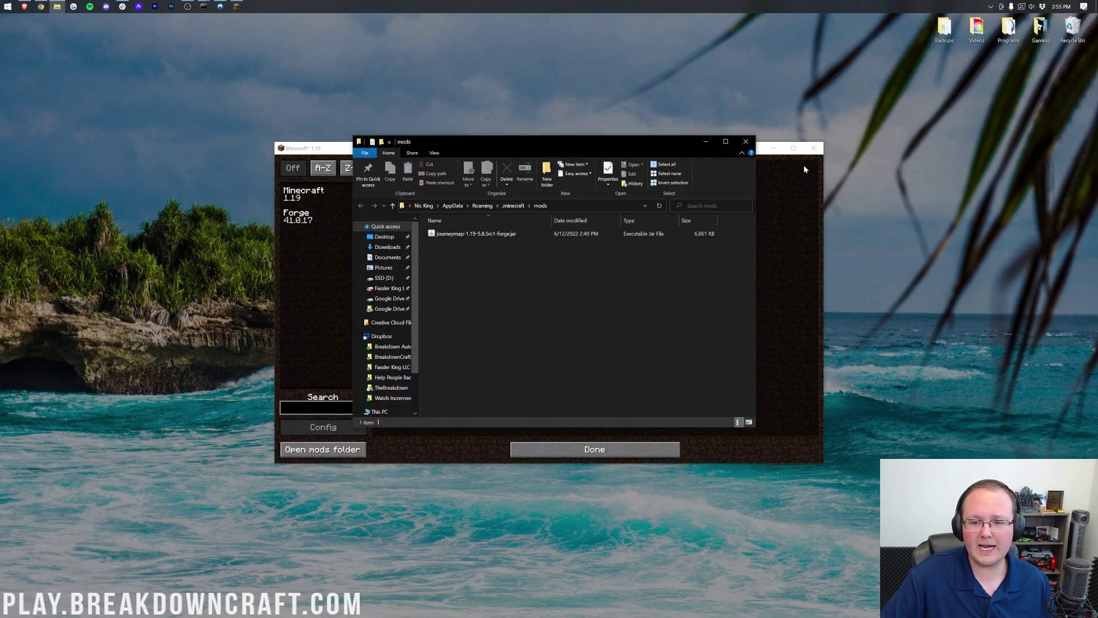
{"action": "left_click", "coordinate": [746, 141]}
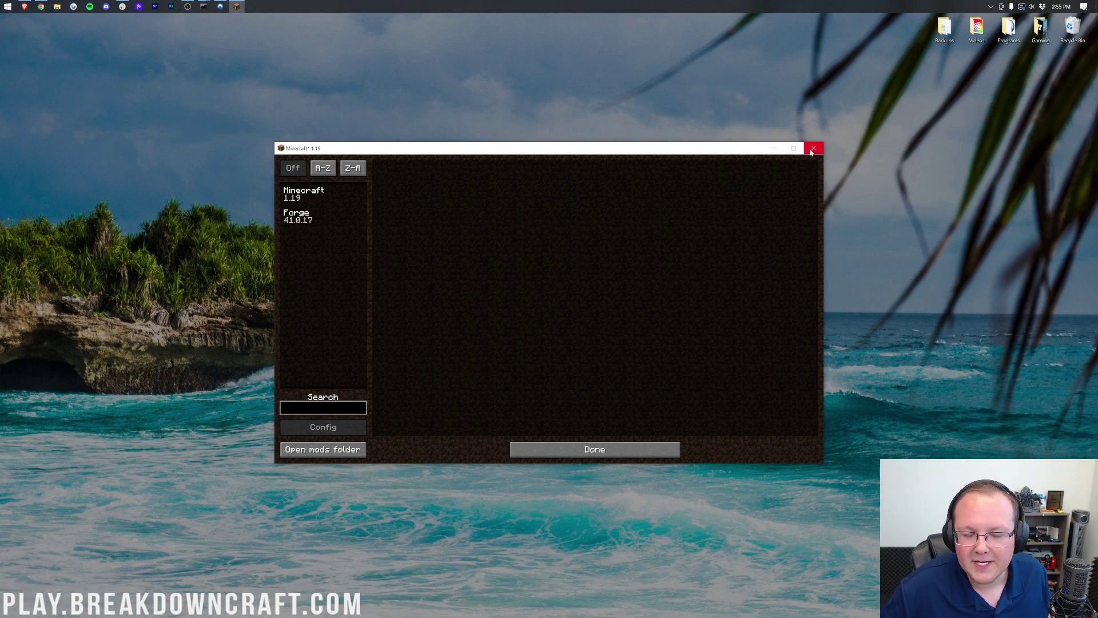
{"action": "left_click", "coordinate": [535, 452]}
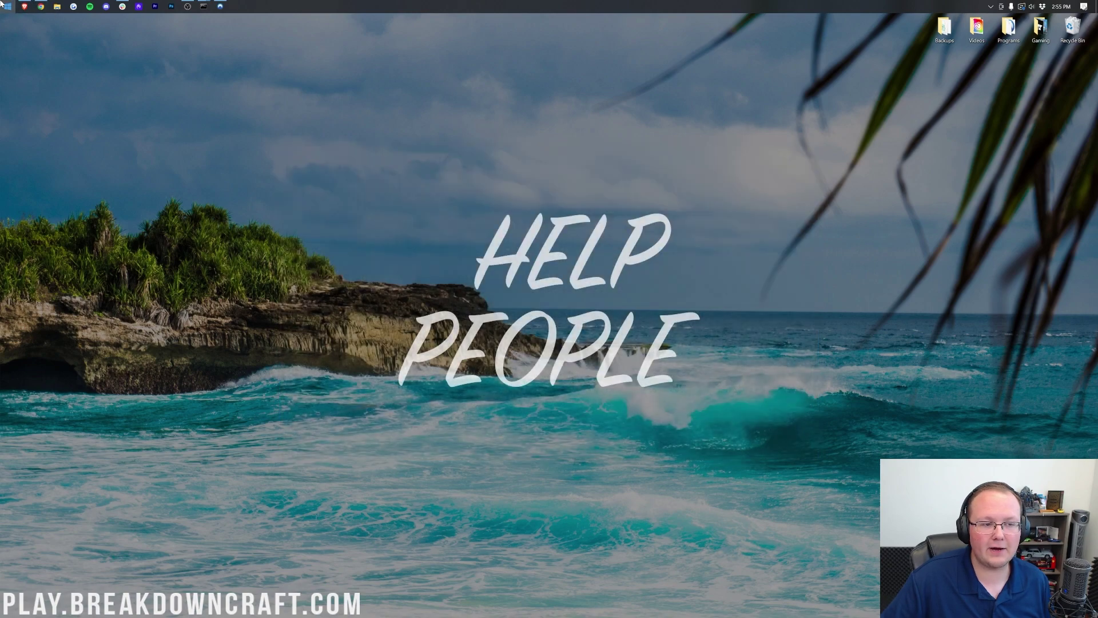
Launch the Play.BreakdownCraft.com installation, accepting the modified-installation warning, and view JourneyMap's details in Minecraft's mod list.
{"action": "left_click", "coordinate": [3, 5]}
{"action": "left_click", "coordinate": [161, 98]}
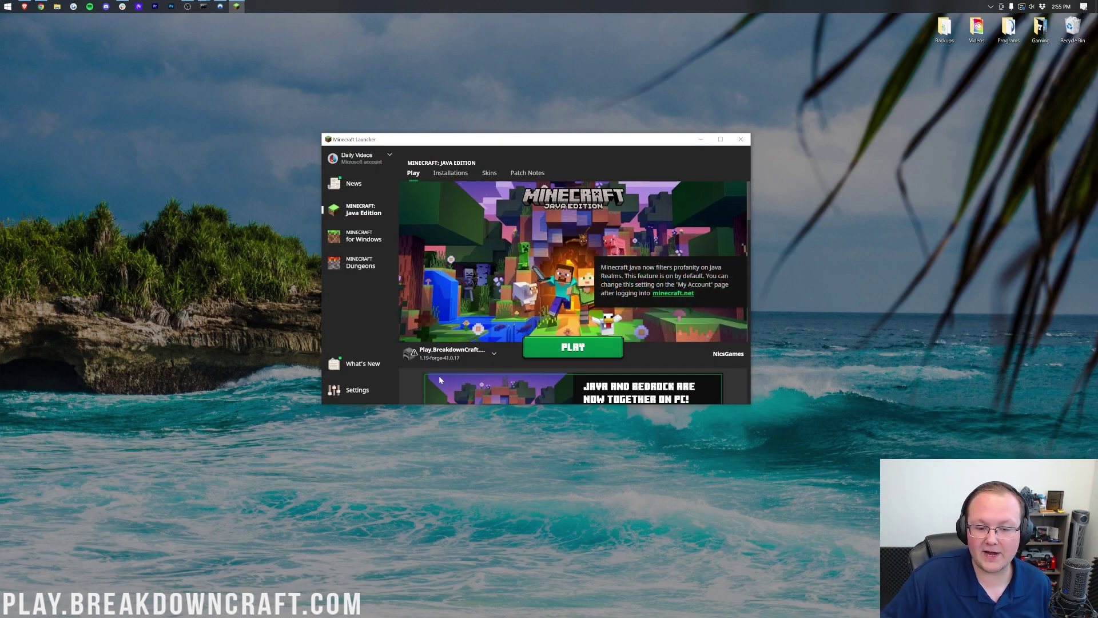
{"action": "left_click", "coordinate": [572, 347]}
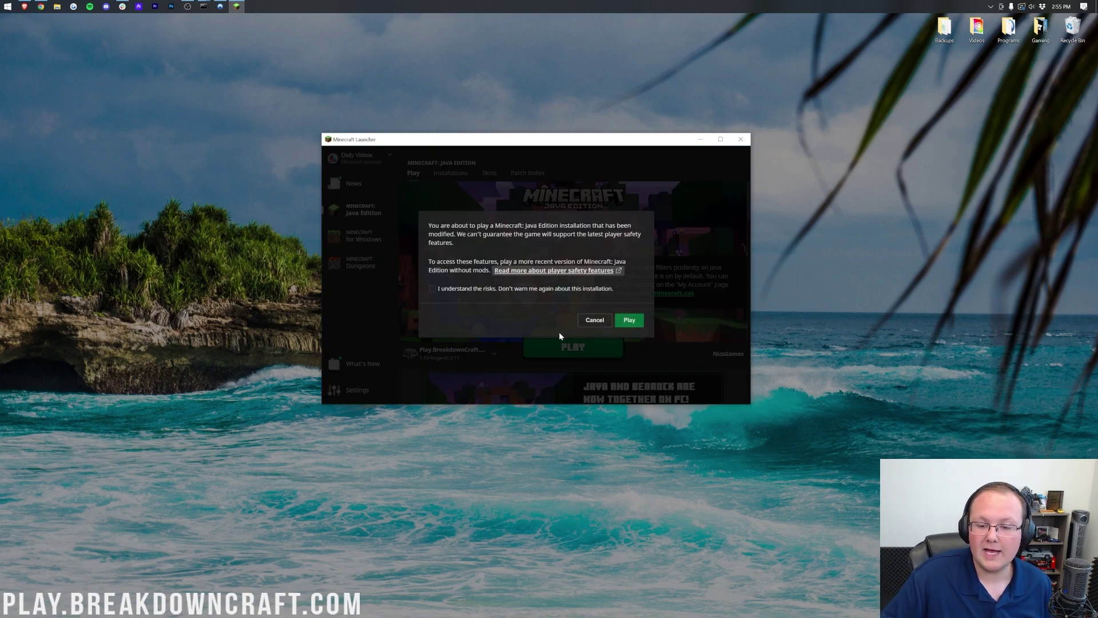
{"action": "left_click", "coordinate": [632, 322]}
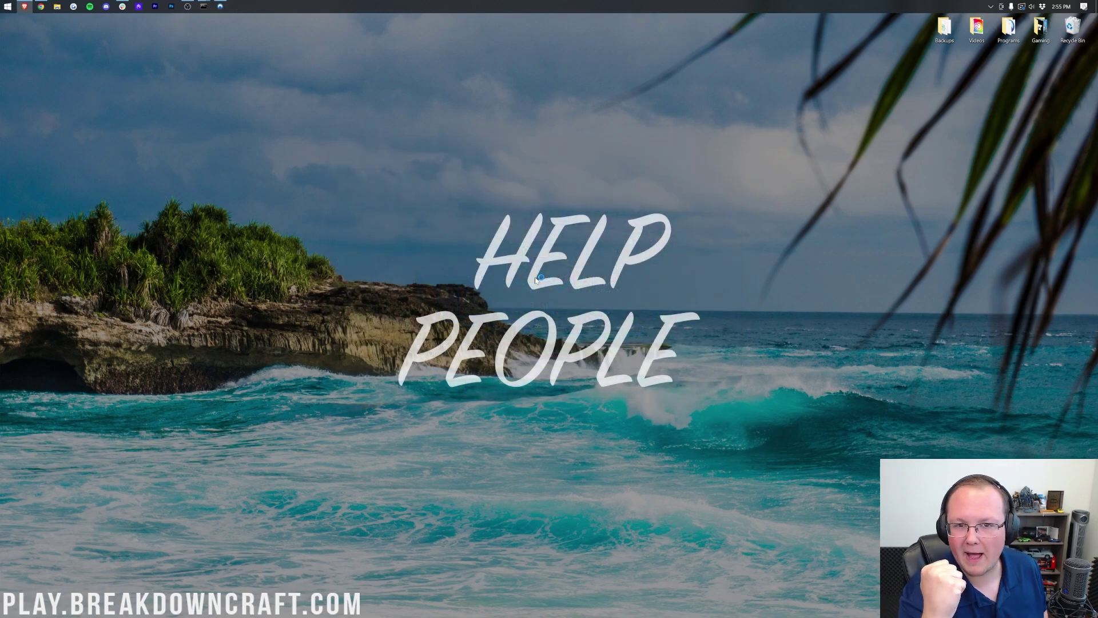
{"action": "left_click", "coordinate": [522, 326]}
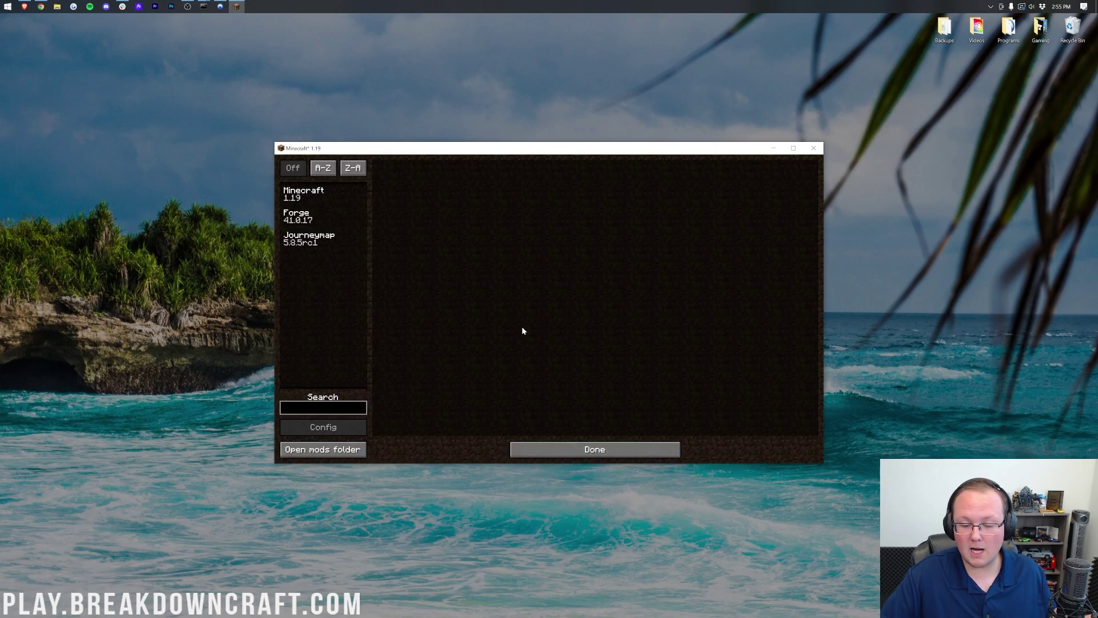
{"action": "left_click", "coordinate": [293, 243]}
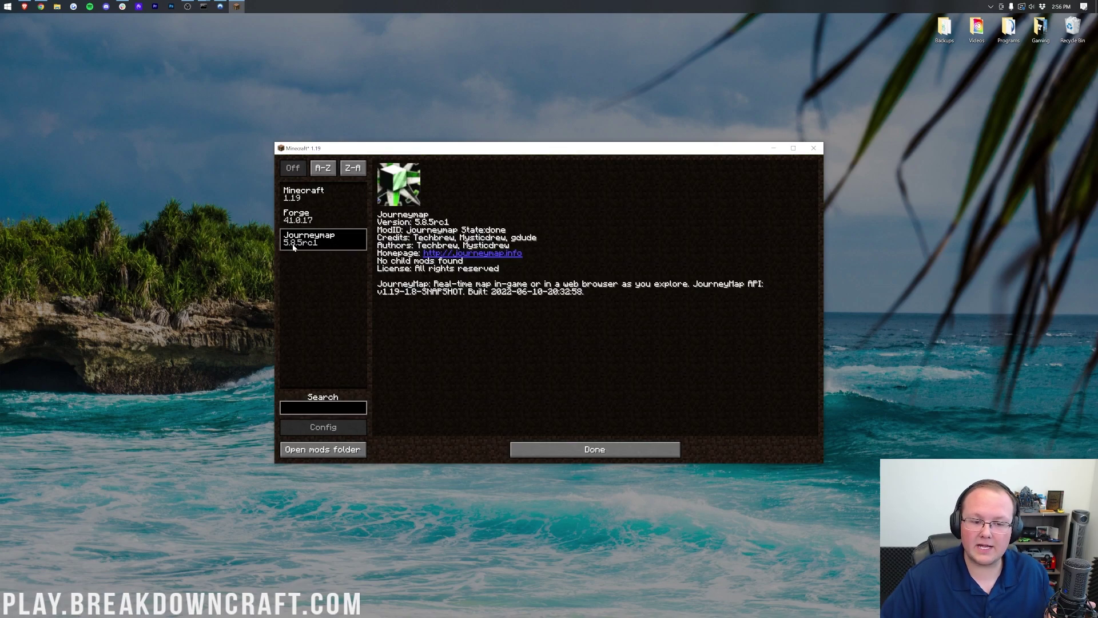
Leave the mod list and load the singleplayer world named 1.19.
{"action": "left_click", "coordinate": [672, 446]}
{"action": "left_click", "coordinate": [555, 282]}
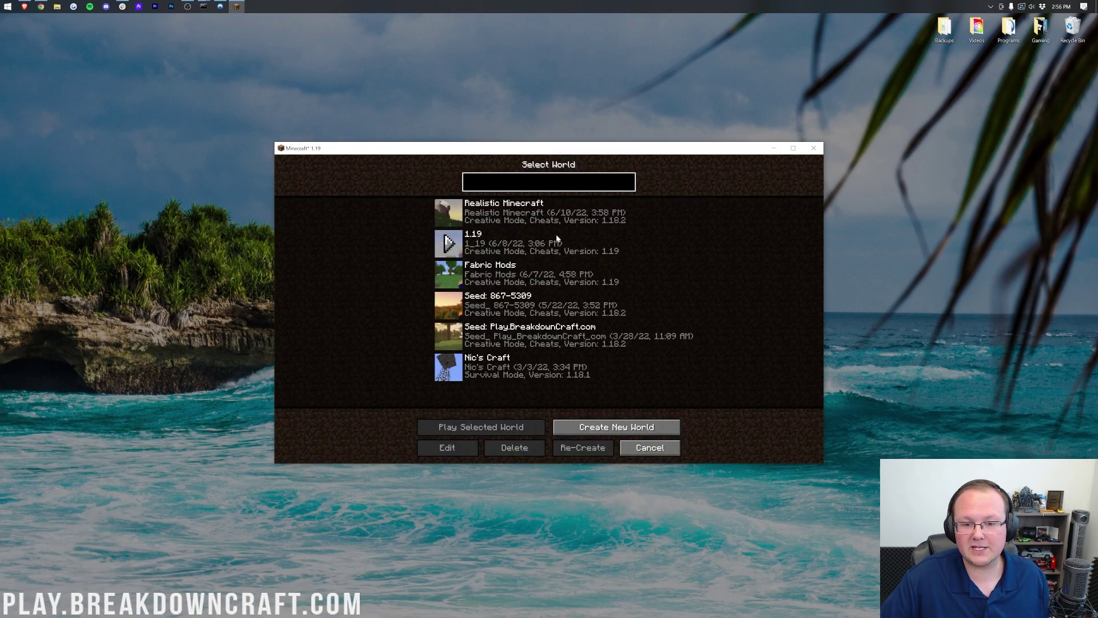
{"action": "double_click", "coordinate": [511, 250]}
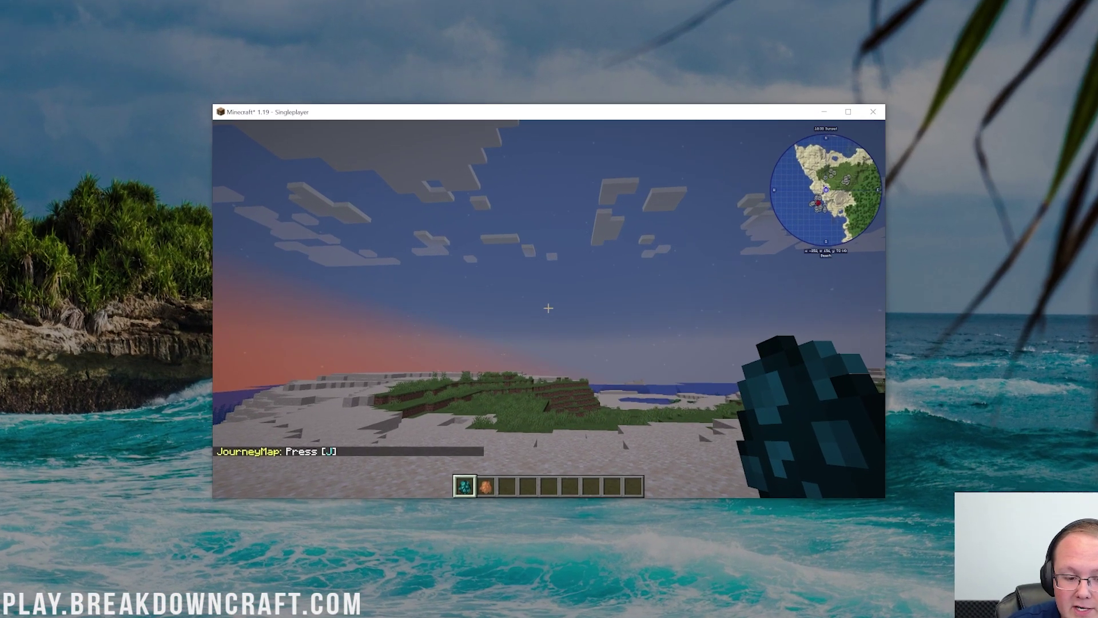
Examine the terrain and mob markers around the player and offshore on JourneyMap's full-screen map, and close the map.
{"action": "key", "text": "j"}
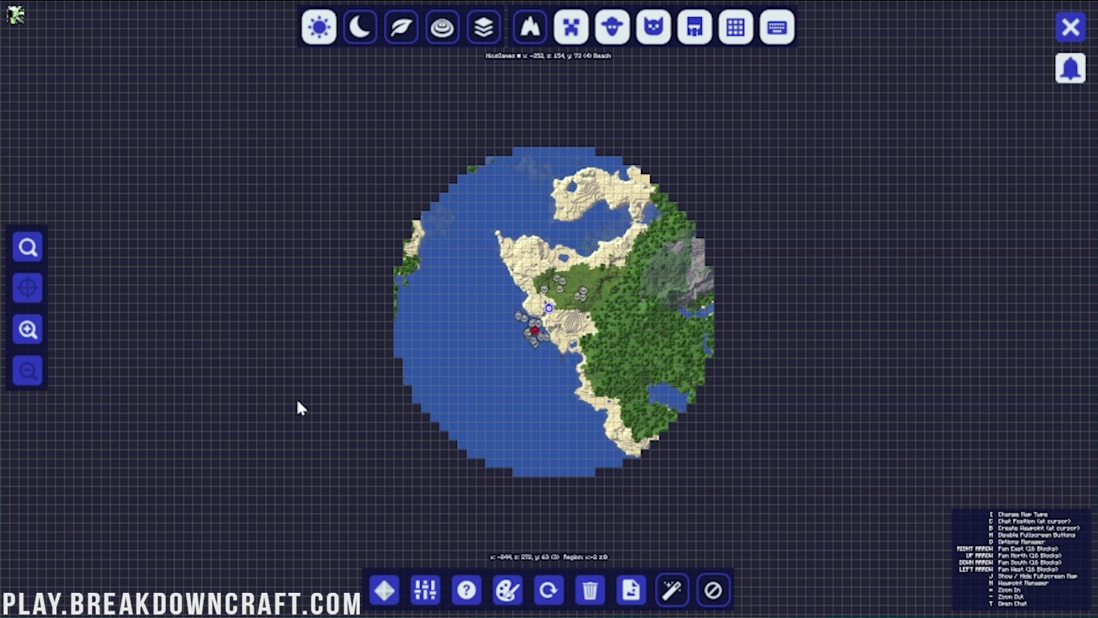
{"action": "scroll", "coordinate": [586, 332], "scroll_direction": "up", "scroll_amount": 2}
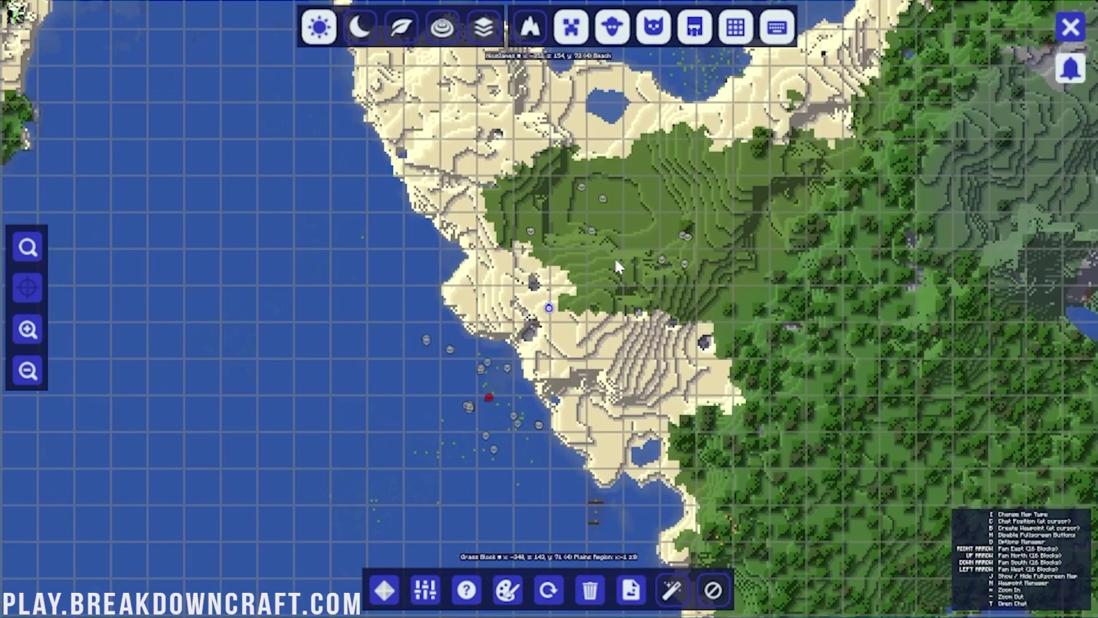
{"action": "scroll", "coordinate": [525, 360], "scroll_direction": "up", "scroll_amount": 2}
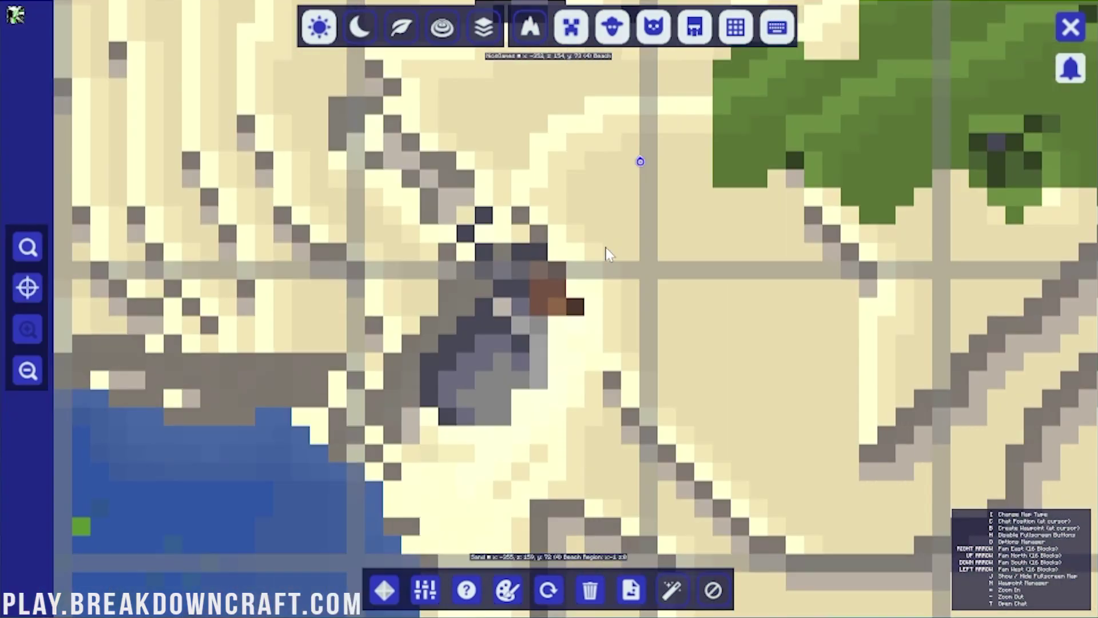
{"action": "scroll", "coordinate": [606, 247], "scroll_direction": "down", "scroll_amount": 2}
{"action": "left_click_drag", "start_coordinate": [542, 175], "coordinate": [674, 346]}
{"action": "left_click_drag", "start_coordinate": [555, 237], "coordinate": [625, 234]}
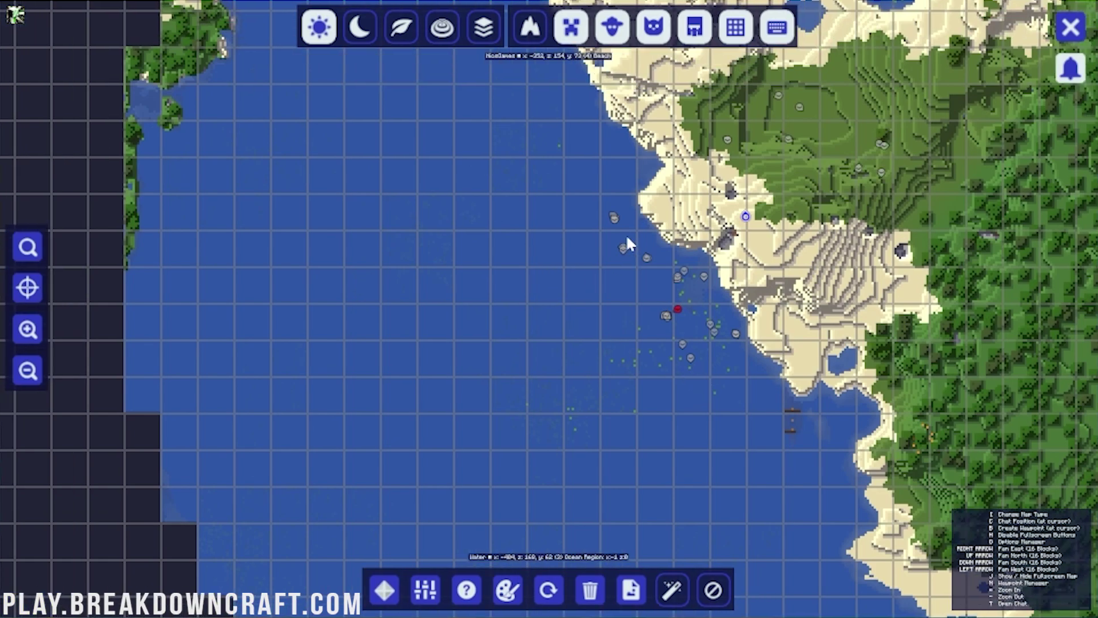
{"action": "scroll", "coordinate": [626, 237], "scroll_direction": "up", "scroll_amount": 1}
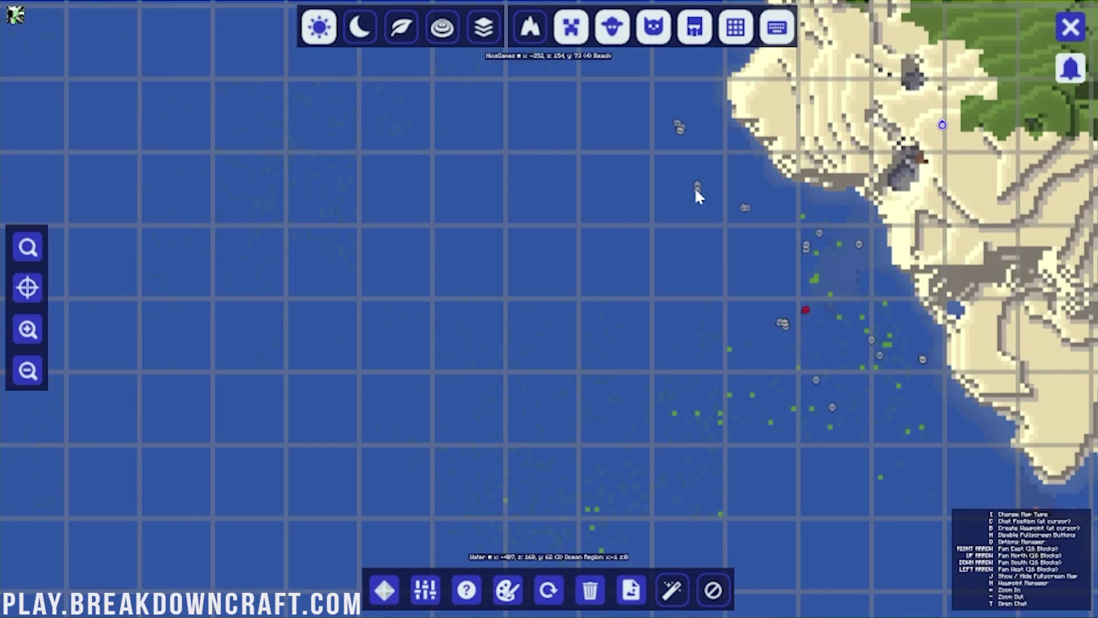
{"action": "scroll", "coordinate": [694, 187], "scroll_direction": "up", "scroll_amount": 1}
{"action": "left_click_drag", "start_coordinate": [836, 184], "coordinate": [503, 307]}
{"action": "scroll", "coordinate": [503, 306], "scroll_direction": "up", "scroll_amount": 1}
{"action": "left_click_drag", "start_coordinate": [554, 169], "coordinate": [554, 224]}
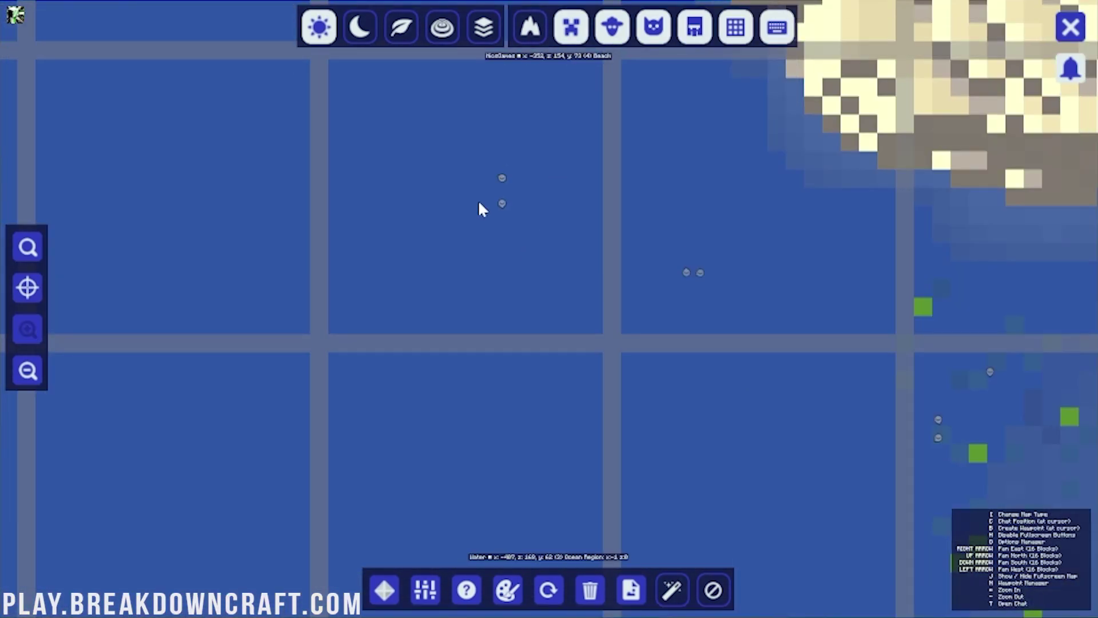
{"action": "scroll", "coordinate": [504, 207], "scroll_direction": "down", "scroll_amount": 5}
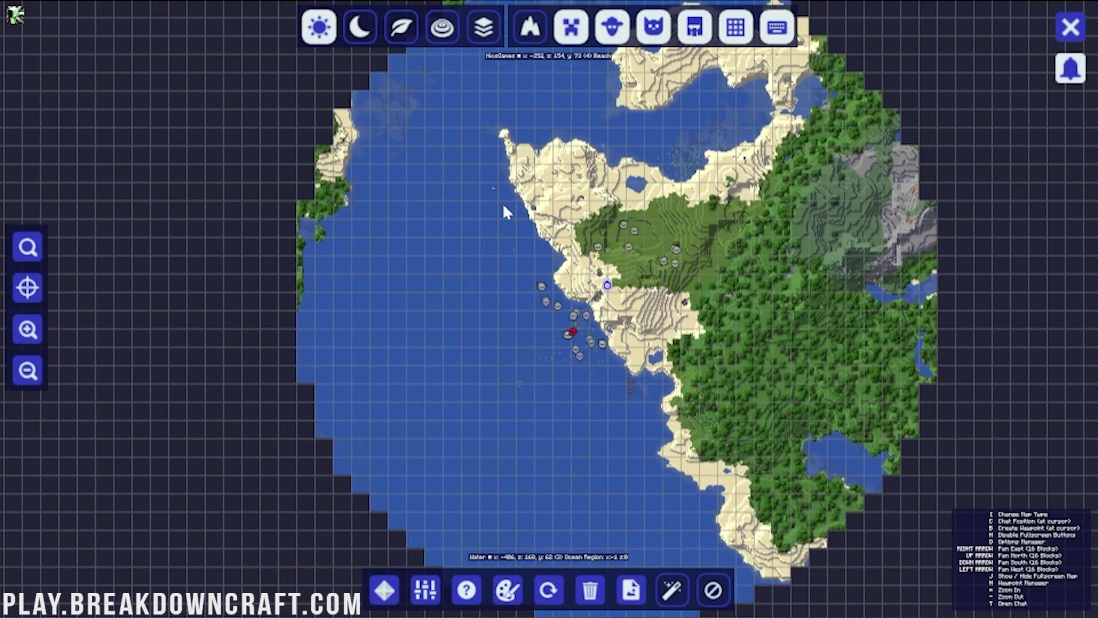
{"action": "scroll", "coordinate": [504, 207], "scroll_direction": "up", "scroll_amount": 1}
{"action": "key", "text": "j"}
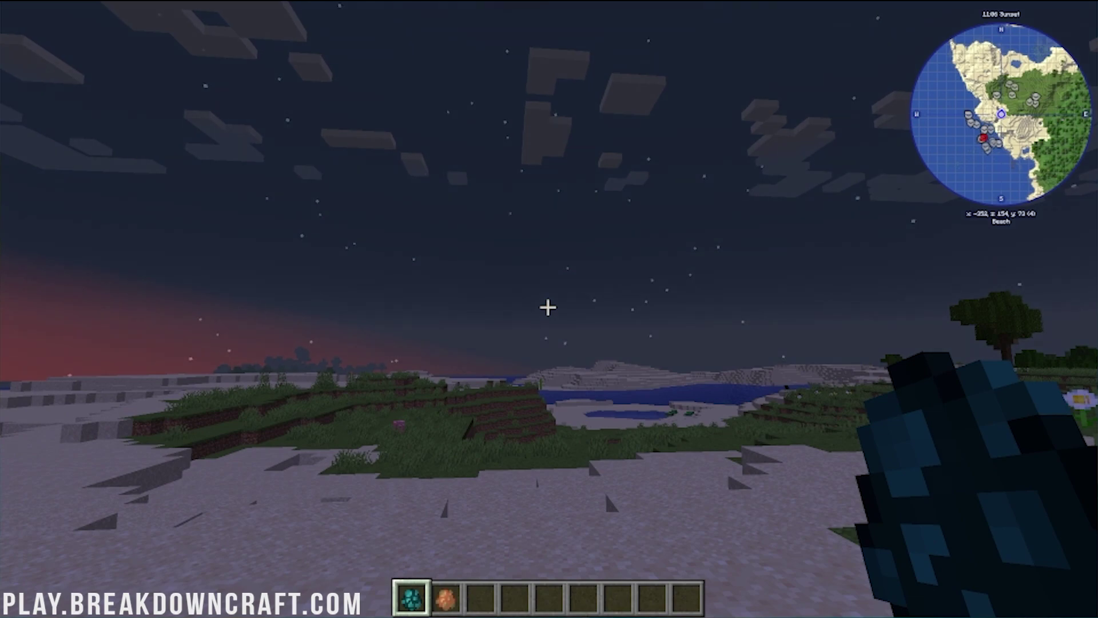
Create a waypoint named Ocean Edge at the player's position with the cyan colour 0, 255, 235, and save it.
{"action": "key", "text": "w"}
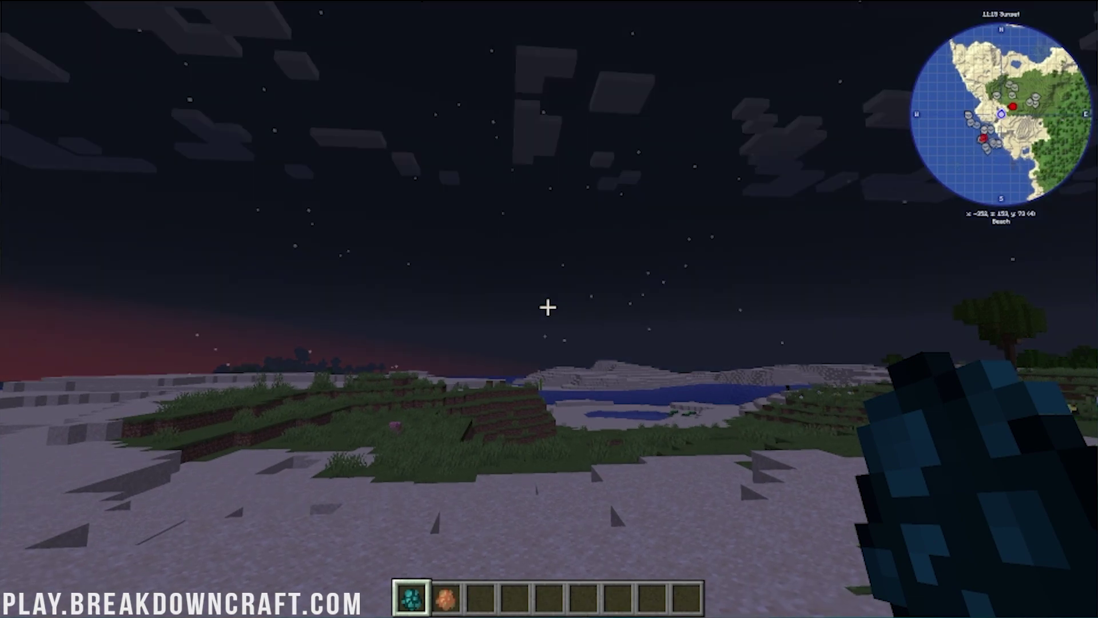
{"action": "key", "text": "b"}
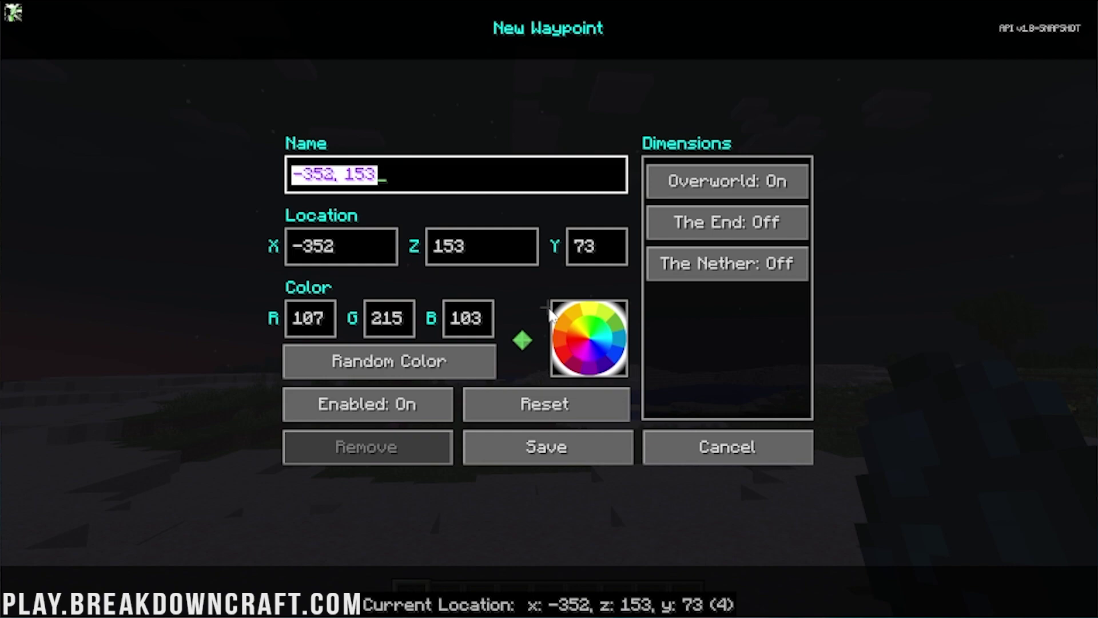
{"action": "type", "text": "Ocean Edge"}
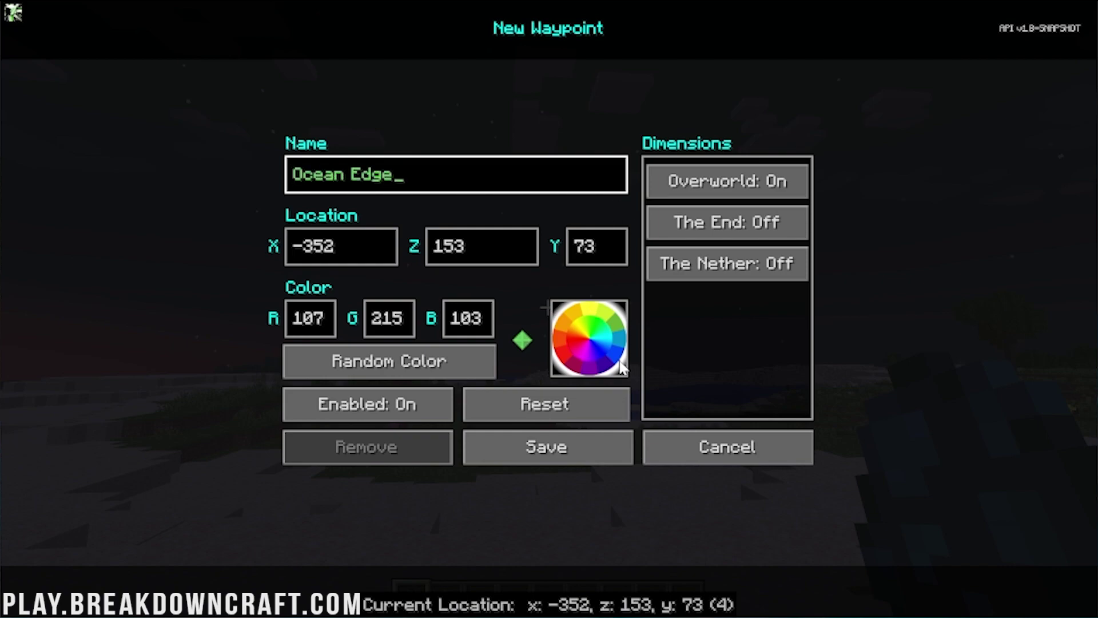
{"action": "left_click", "coordinate": [611, 341]}
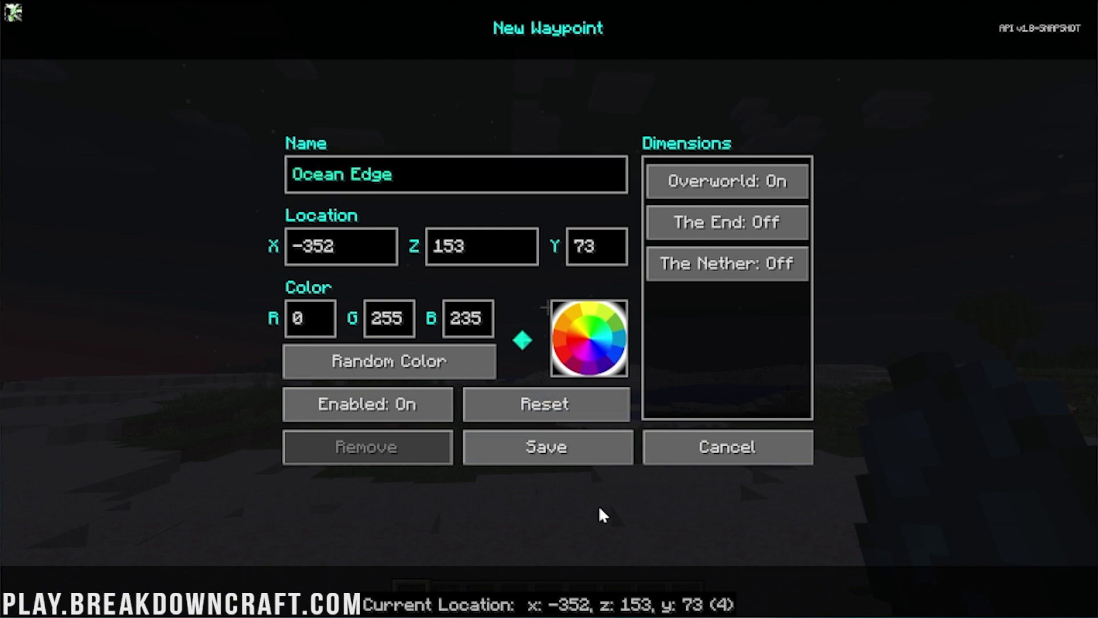
{"action": "left_click", "coordinate": [581, 457]}
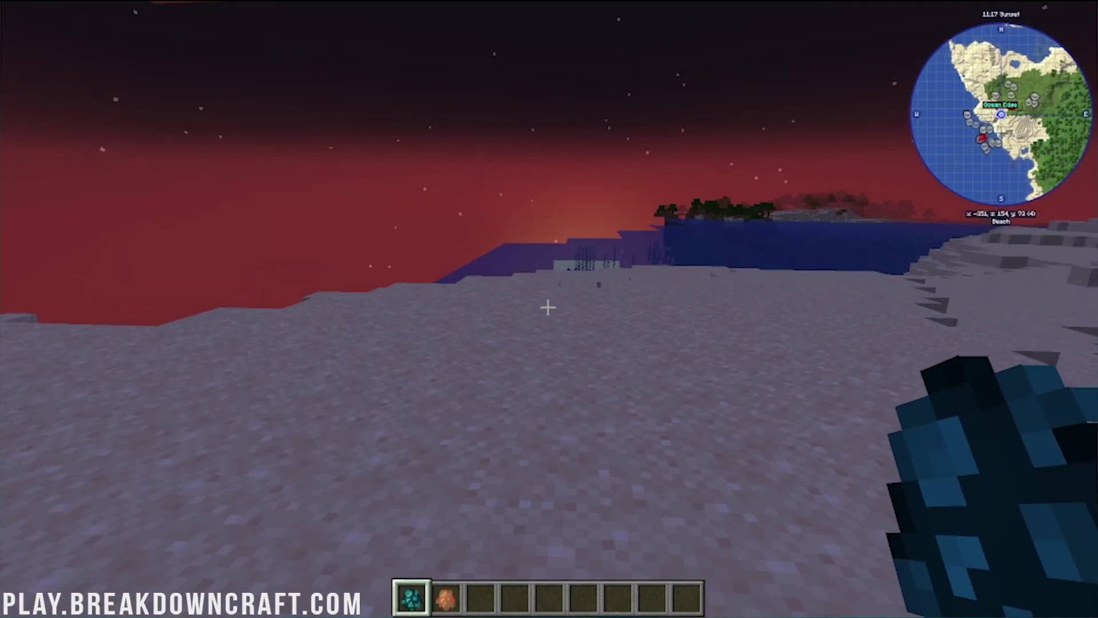
Walk away from the Ocean Edge waypoint, teleport back to it through the waypoint manager, and look over its management options again.
{"action": "key", "text": "w"}
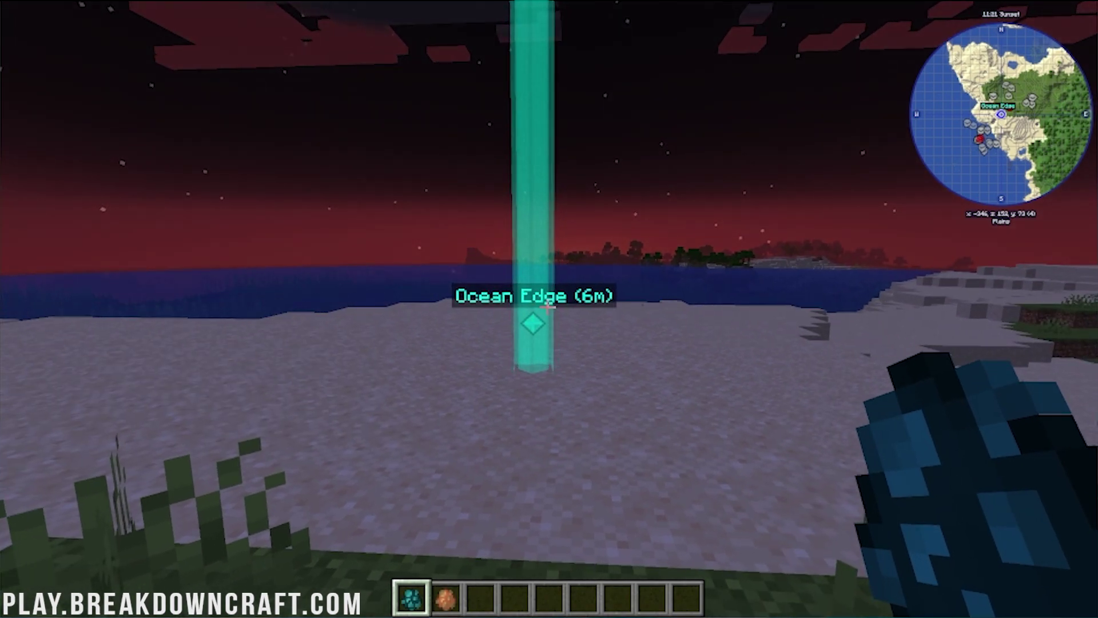
{"action": "key", "text": "ctrl+b"}
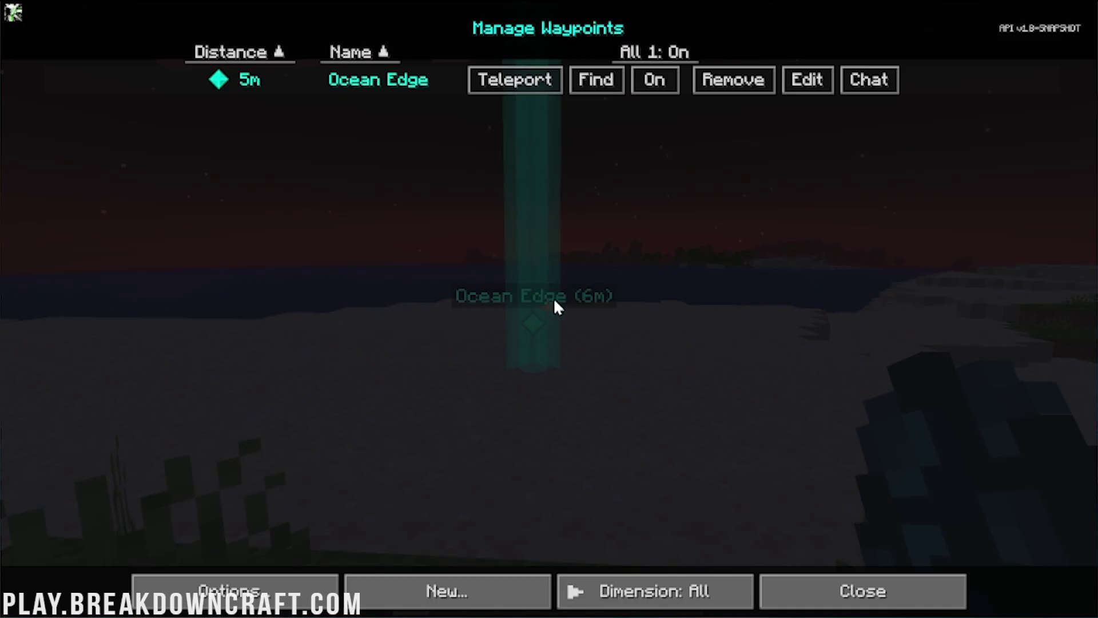
{"action": "left_click", "coordinate": [532, 87]}
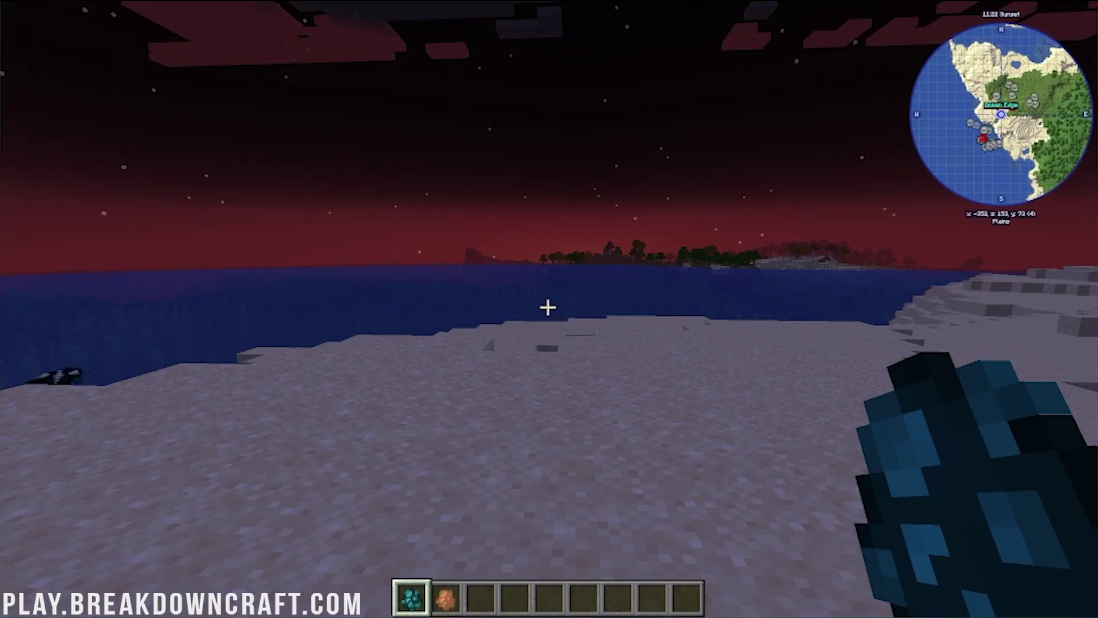
{"action": "key", "text": "ctrl+b"}
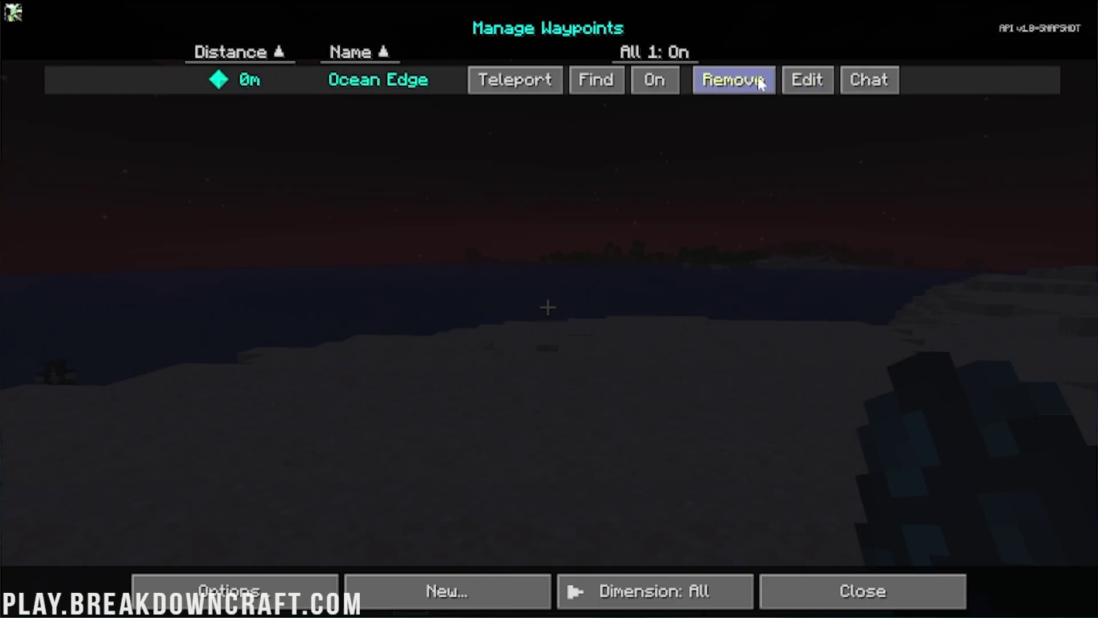
{"action": "key", "text": "Escape"}
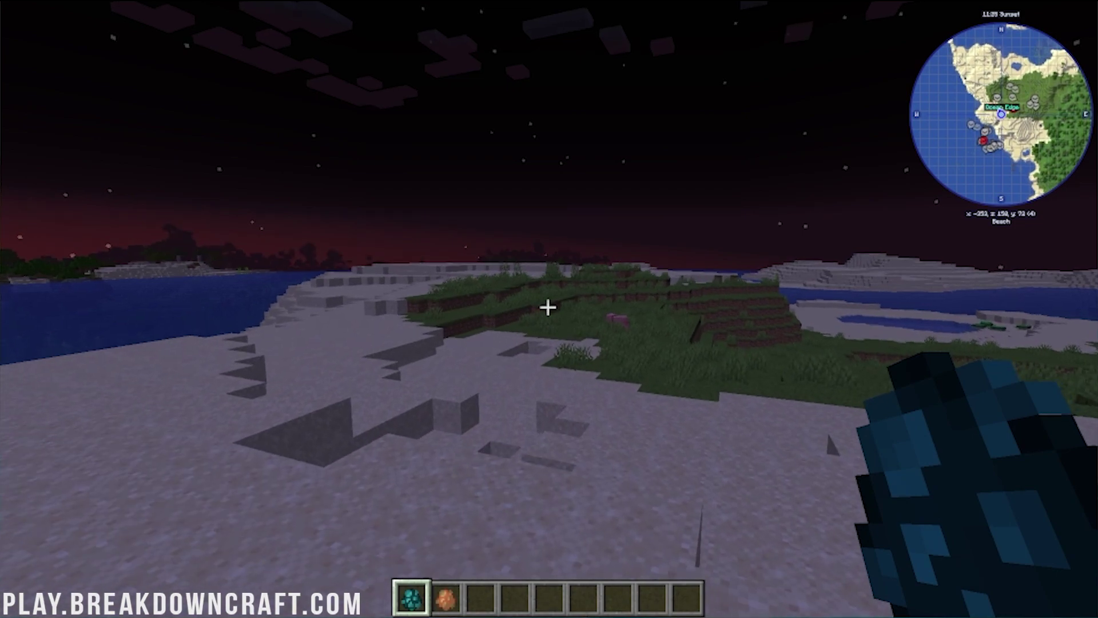
Walk on a little and inspect the Ocean Edge waypoint on the full-screen map.
{"action": "key", "text": "w"}
{"action": "key", "text": "j"}
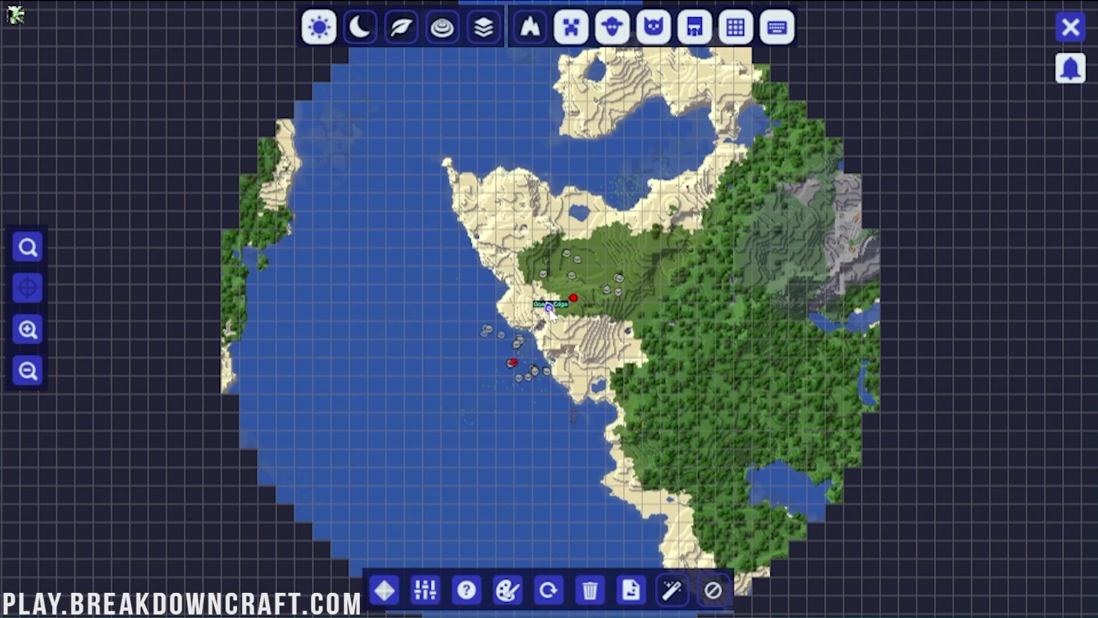
{"action": "scroll", "coordinate": [566, 342], "scroll_direction": "up", "scroll_amount": 4}
{"action": "scroll", "coordinate": [580, 378], "scroll_direction": "down", "scroll_amount": 5}
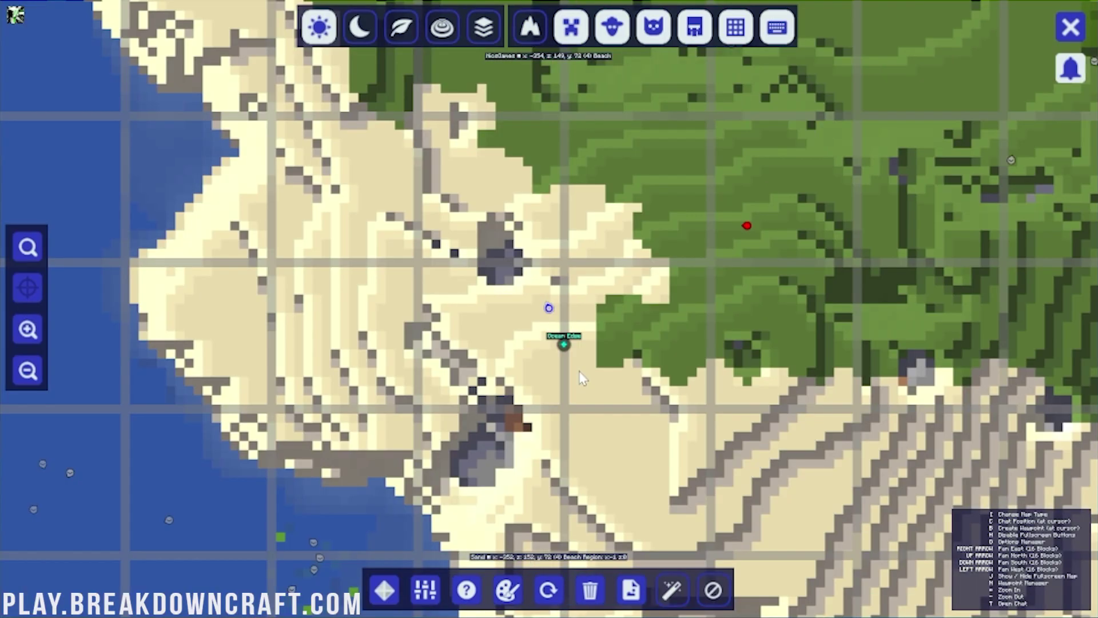
{"action": "scroll", "coordinate": [553, 326], "scroll_direction": "up", "scroll_amount": 1}
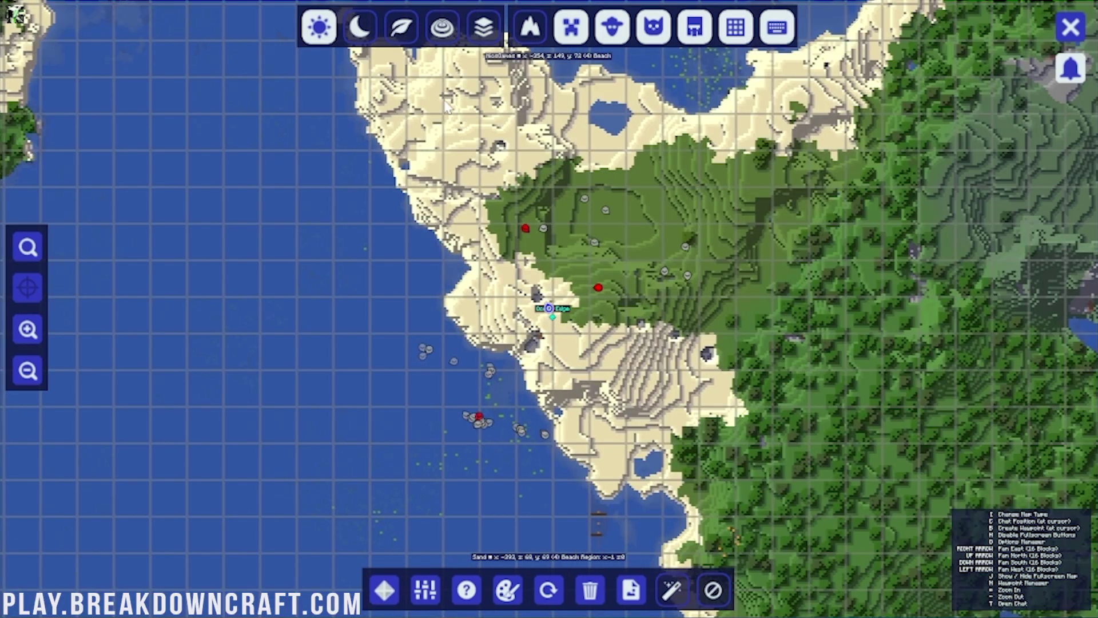
Compare the full-screen map's night, day, biome and topography views.
{"action": "left_click", "coordinate": [359, 28]}
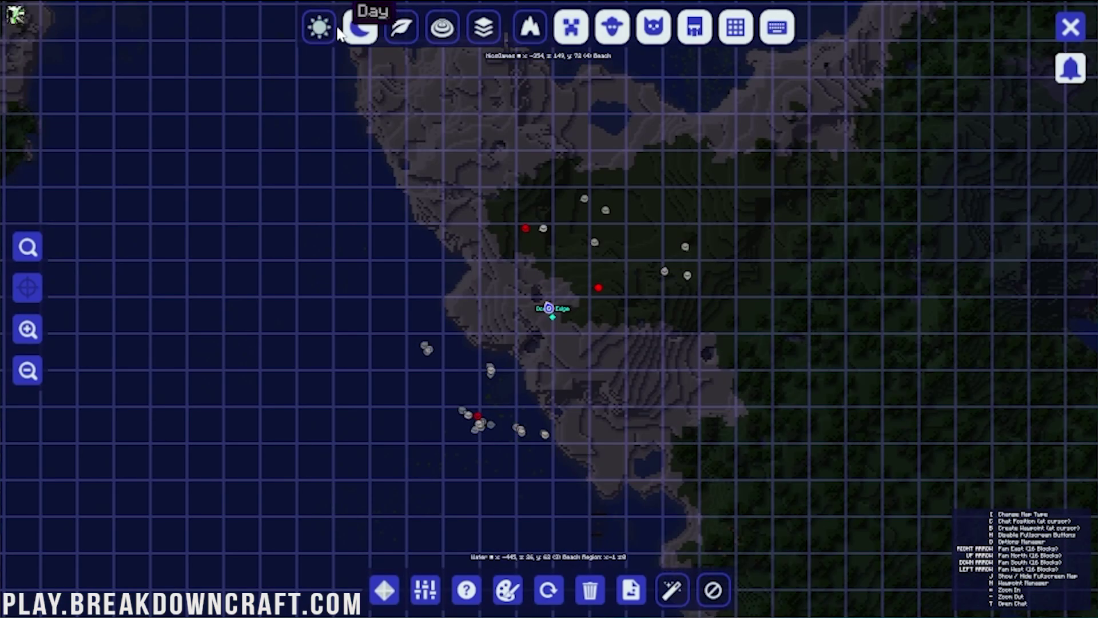
{"action": "left_click", "coordinate": [321, 27]}
{"action": "left_click", "coordinate": [400, 27]}
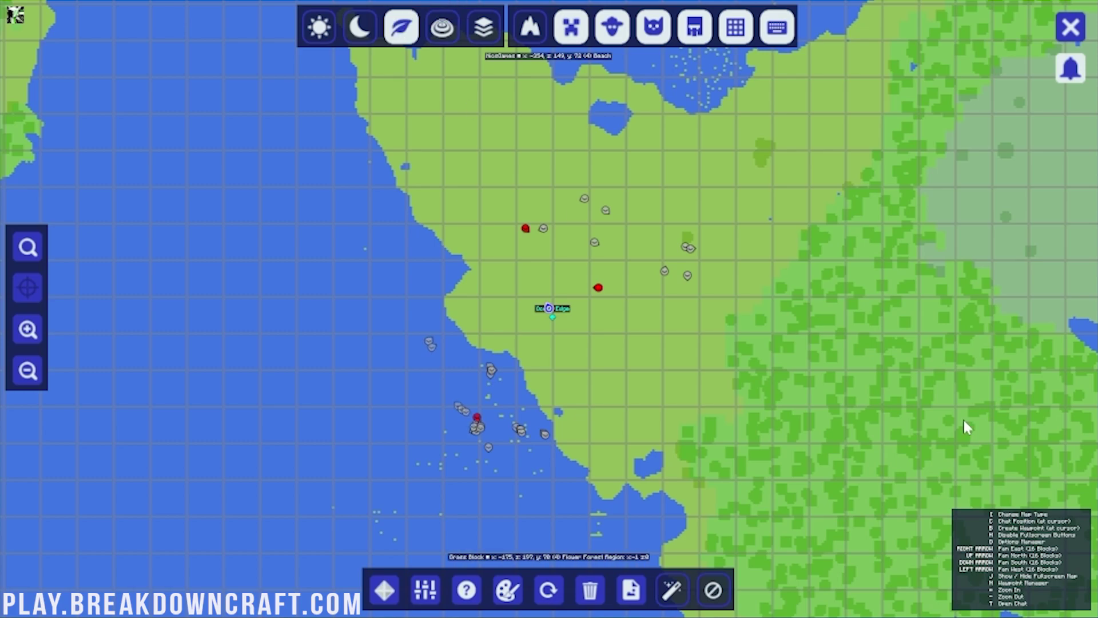
{"action": "left_click_drag", "start_coordinate": [824, 342], "coordinate": [687, 273]}
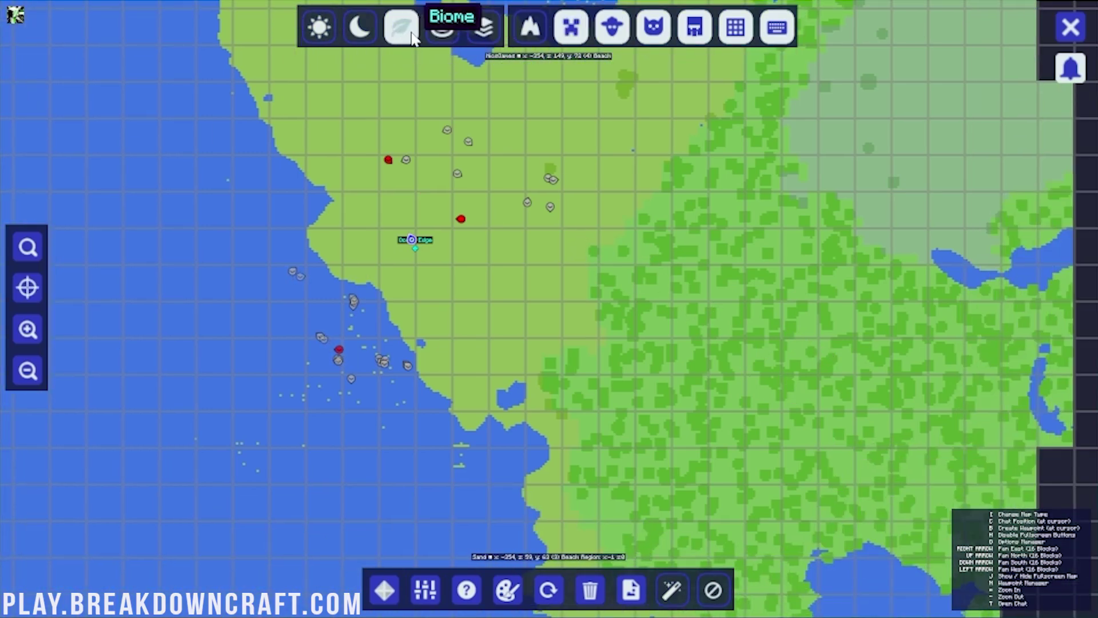
{"action": "left_click", "coordinate": [442, 28]}
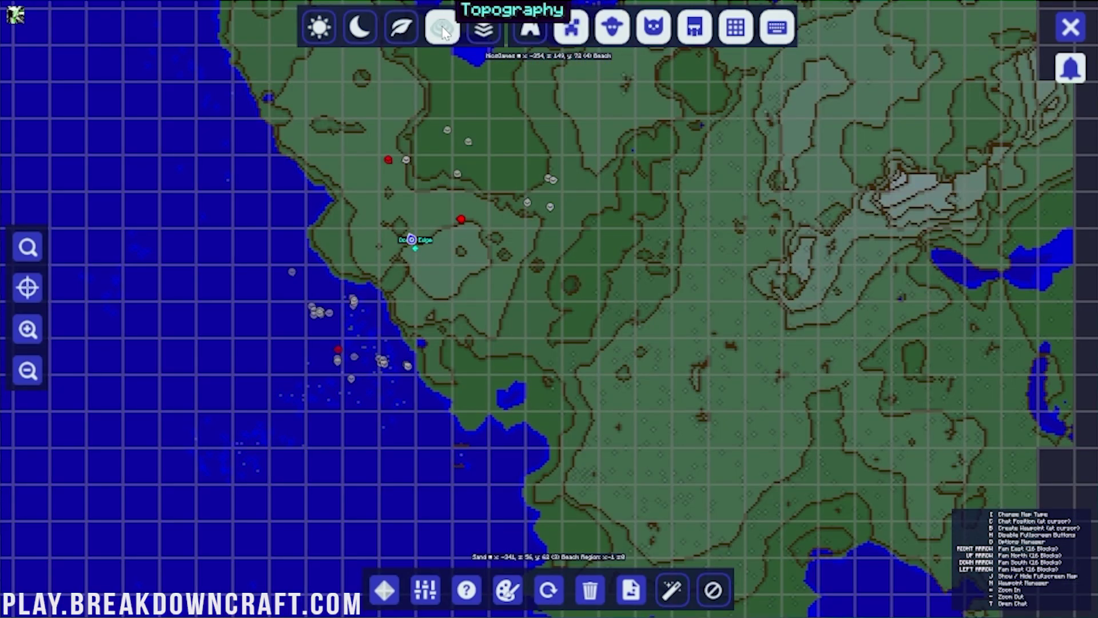
View the map's underground layer at vertical chunk 2 (y:32 – y:47), and toggle the Show Caves option.
{"action": "left_click", "coordinate": [494, 33]}
{"action": "left_click_drag", "start_coordinate": [468, 58], "coordinate": [447, 68]}
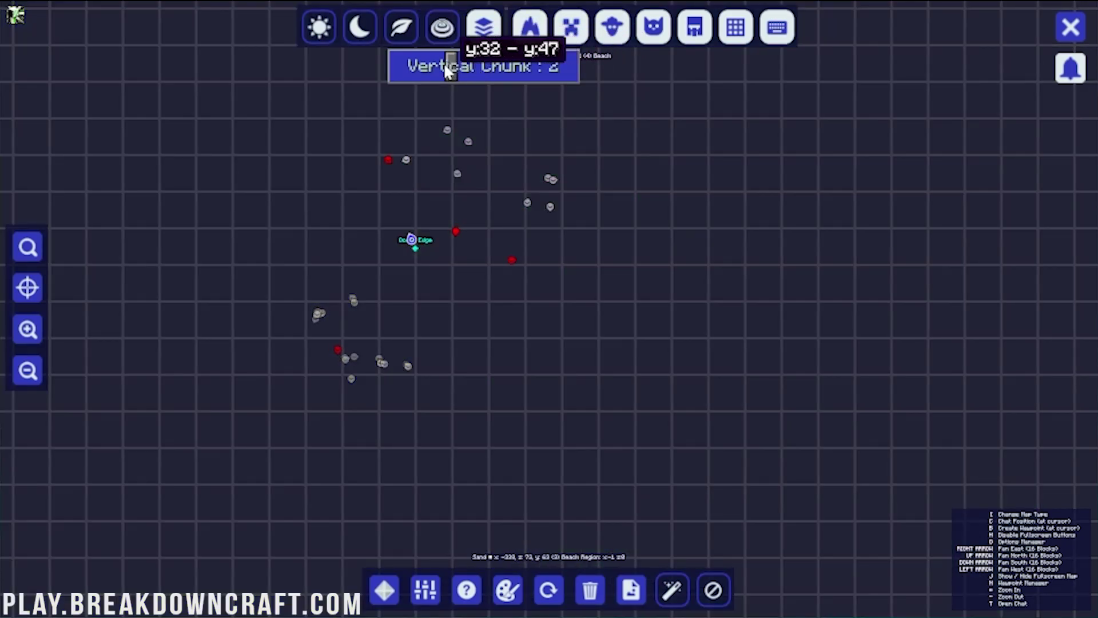
{"action": "left_click", "coordinate": [528, 34]}
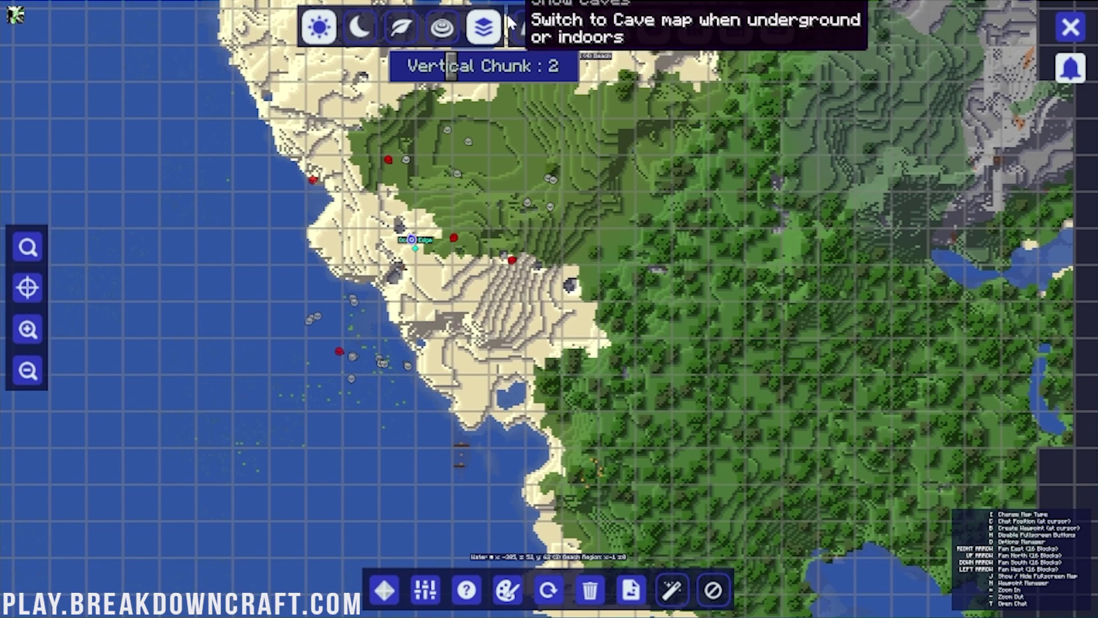
{"action": "left_click", "coordinate": [532, 26]}
{"action": "left_click", "coordinate": [533, 26]}
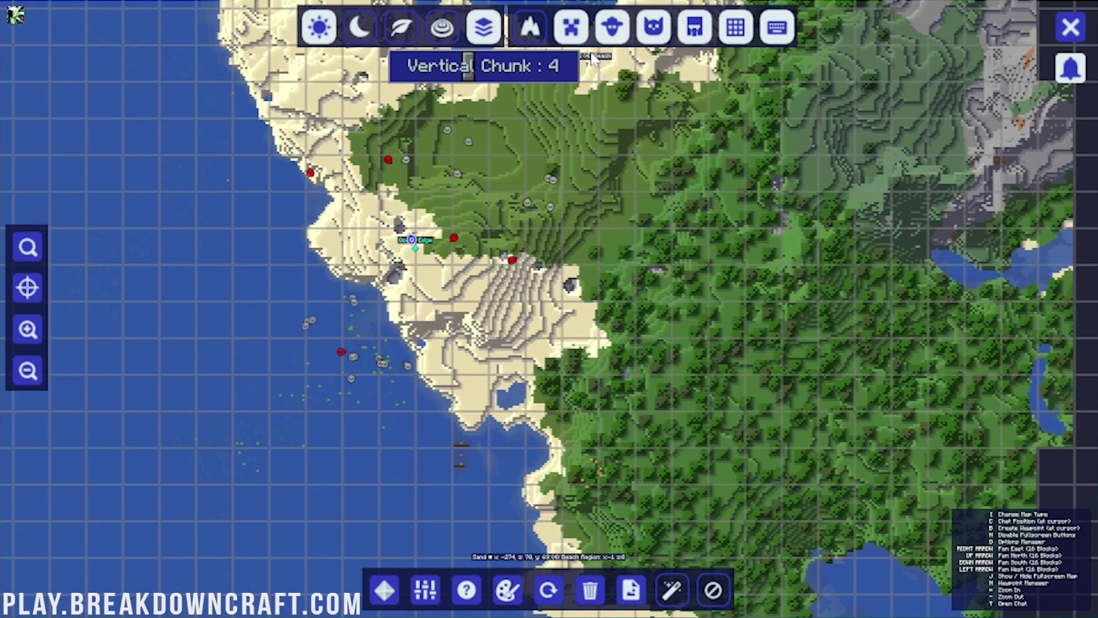
Look over the full-screen map's display options for mobs, animals, pets and villagers.
{"action": "left_click", "coordinate": [584, 41]}
{"action": "left_click", "coordinate": [616, 28]}
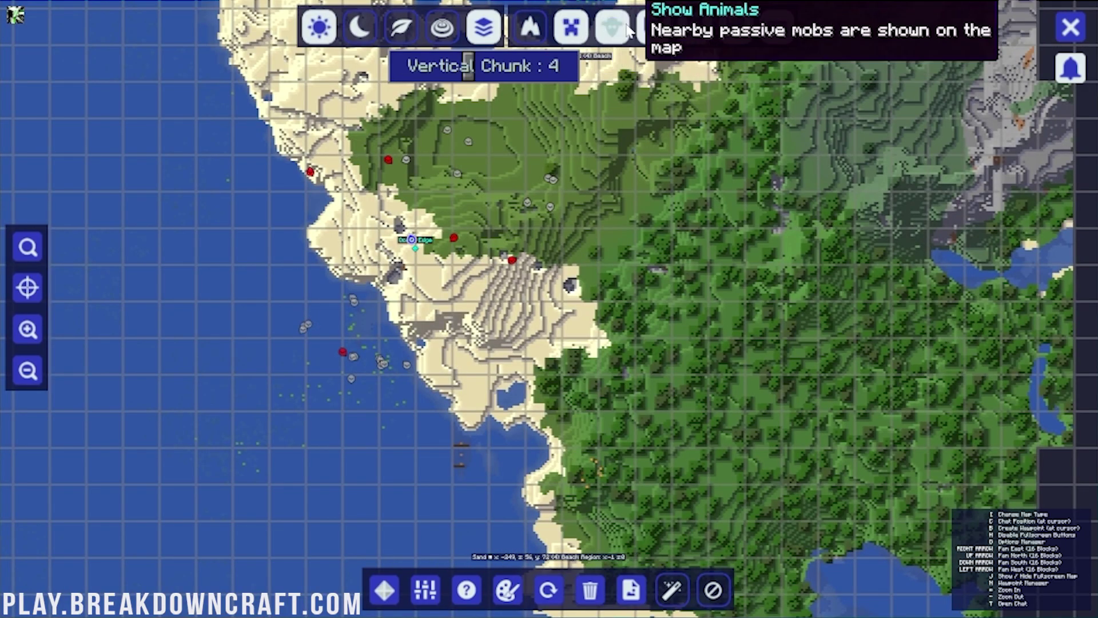
{"action": "left_click", "coordinate": [656, 29]}
{"action": "left_click", "coordinate": [694, 28]}
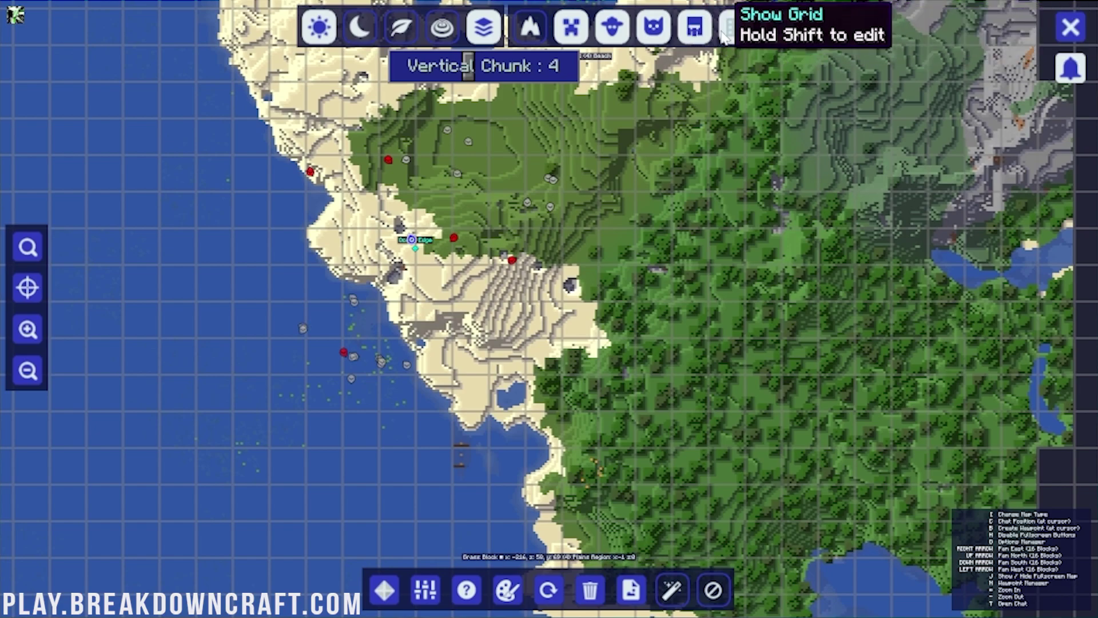
Toggle the grid on the full-screen map several times and leave it hidden.
{"action": "left_click", "coordinate": [732, 30]}
{"action": "left_click", "coordinate": [732, 29]}
{"action": "left_click", "coordinate": [732, 29]}
{"action": "left_click", "coordinate": [732, 28]}
{"action": "left_click", "coordinate": [732, 28]}
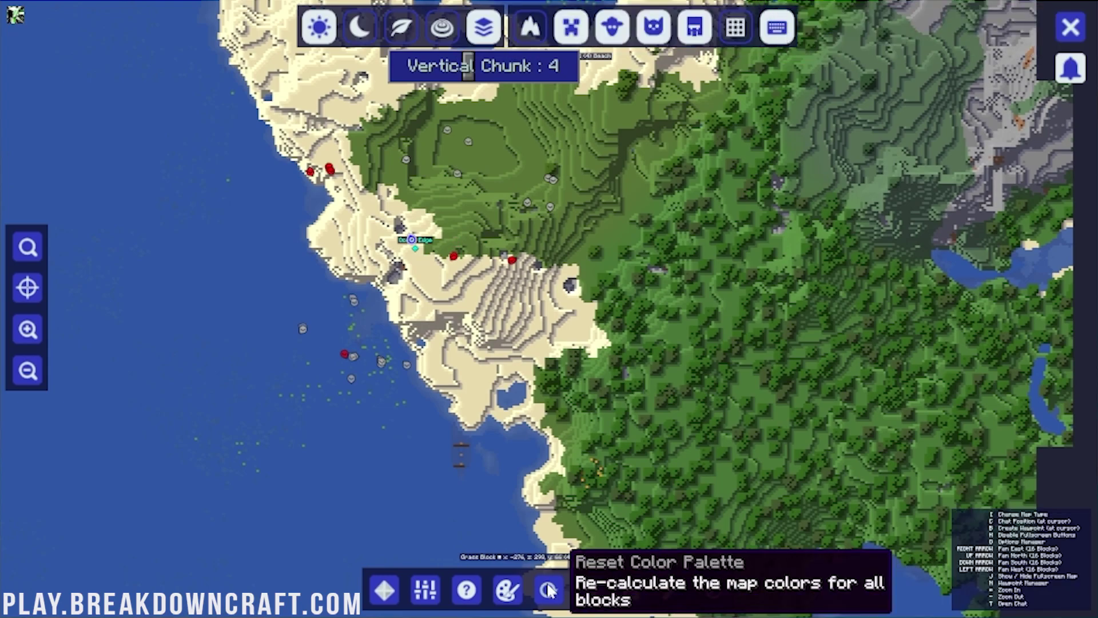
Check the waypoint manager briefly, and review the MiniMap Preset 1 options, toggling Enable MiniMap off and back on.
{"action": "left_click", "coordinate": [387, 579]}
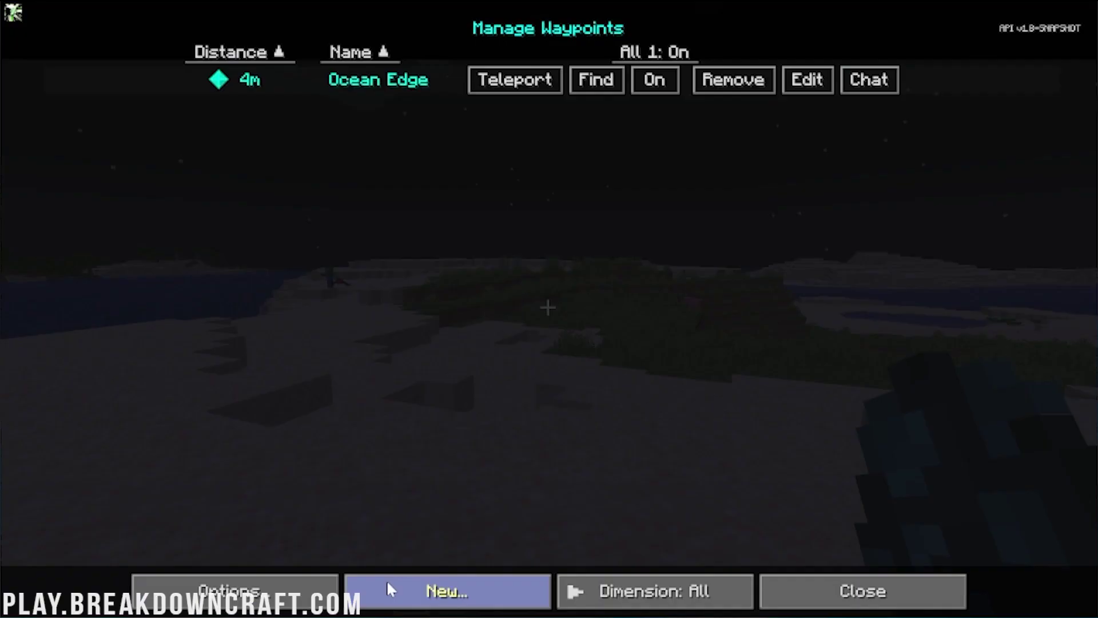
{"action": "left_click", "coordinate": [829, 591]}
{"action": "left_click", "coordinate": [420, 586]}
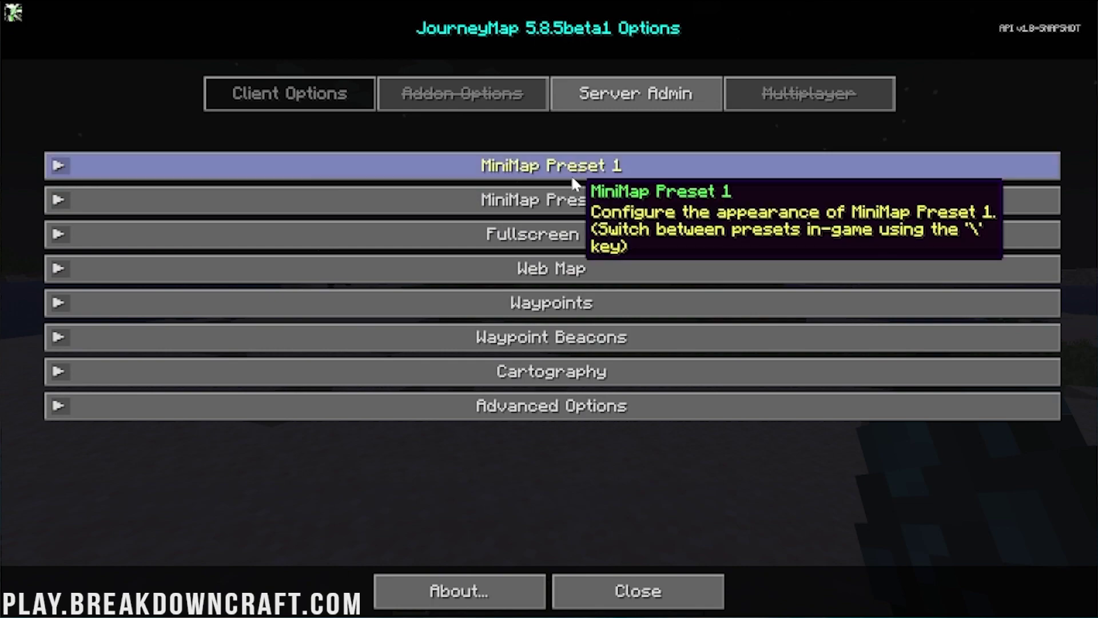
{"action": "left_click", "coordinate": [571, 174]}
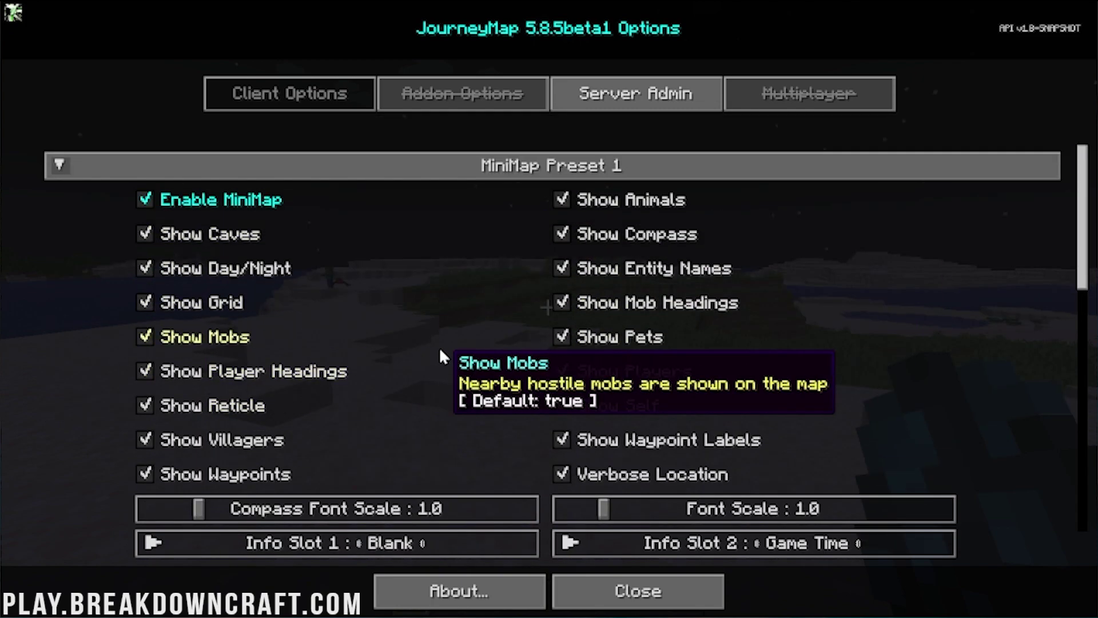
{"action": "left_click", "coordinate": [147, 198]}
{"action": "left_click", "coordinate": [147, 197]}
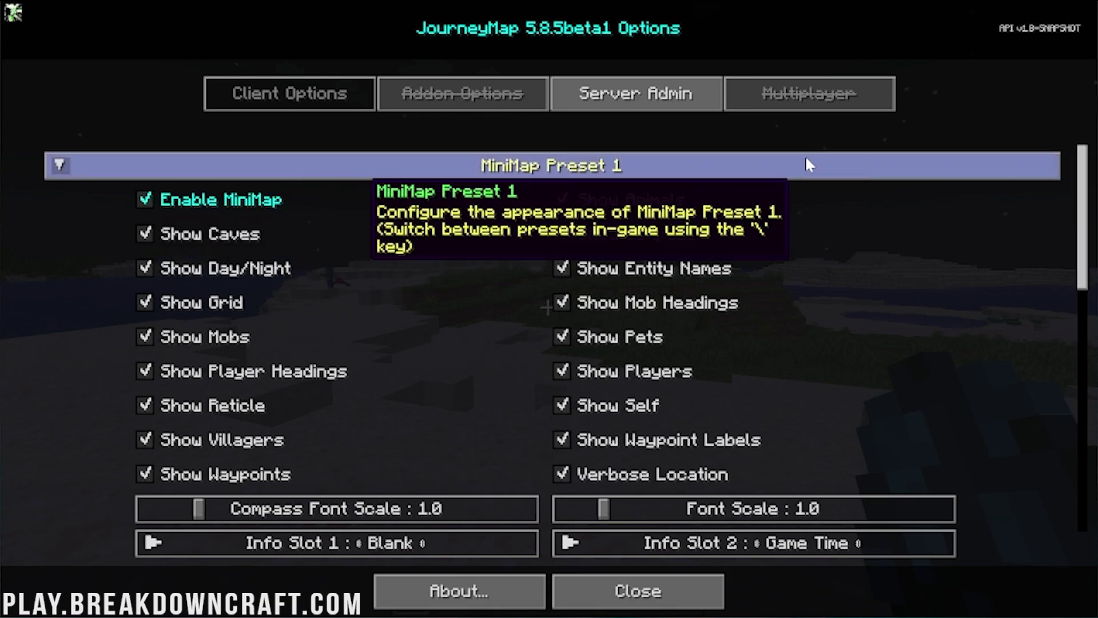
Review the MiniMap Preset 2 options, and leave the mod options and the full-screen map to return to the game.
{"action": "left_click", "coordinate": [699, 169]}
{"action": "left_click", "coordinate": [647, 200]}
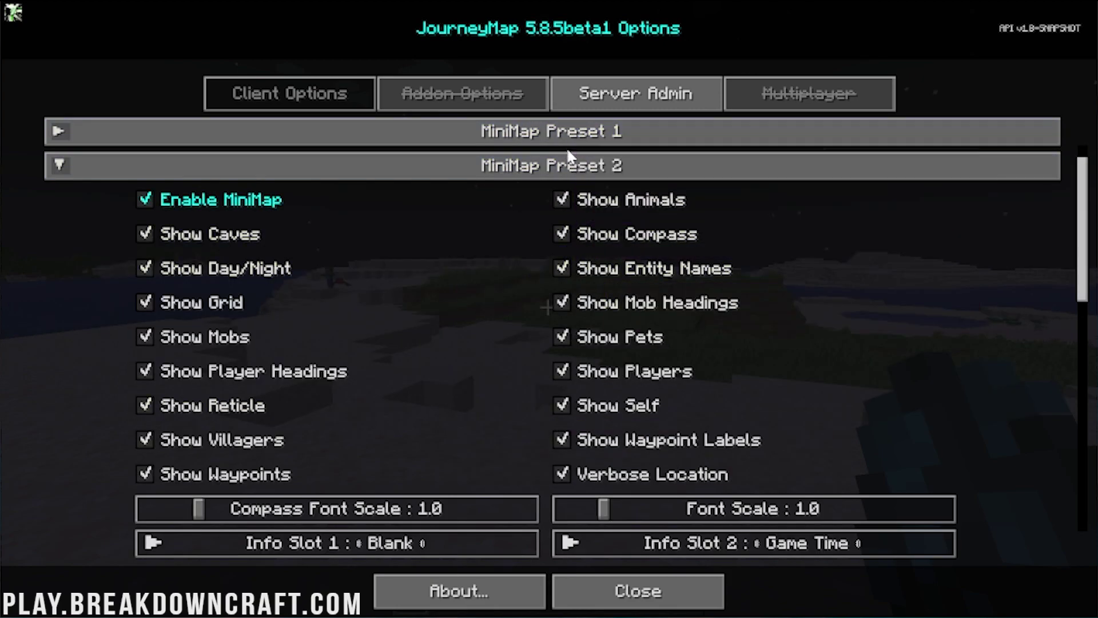
{"action": "left_click", "coordinate": [578, 167]}
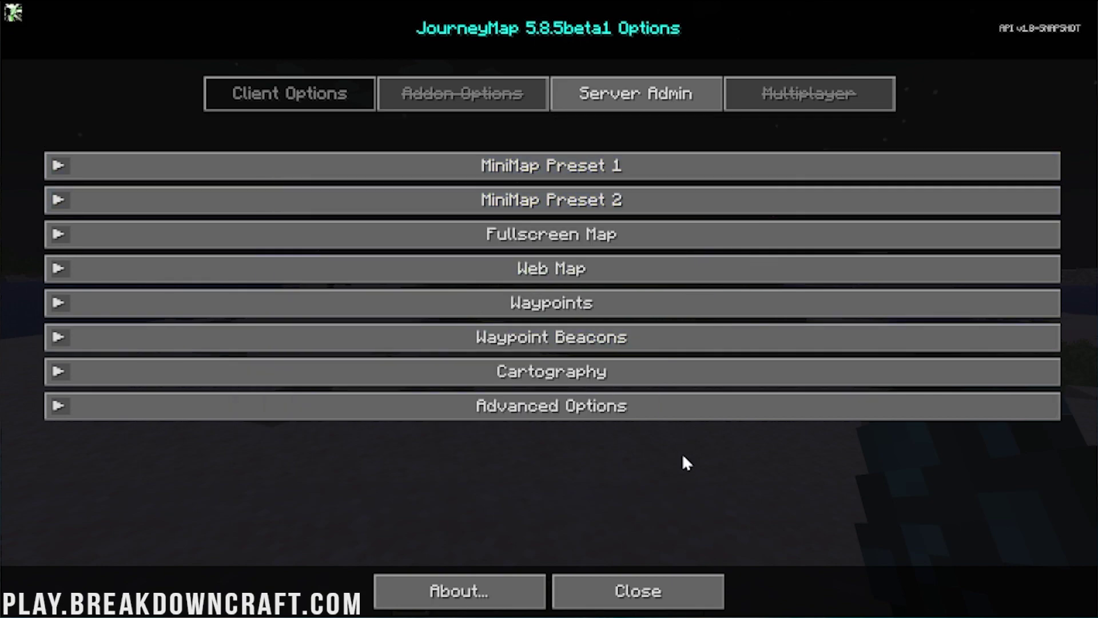
{"action": "left_click", "coordinate": [658, 592]}
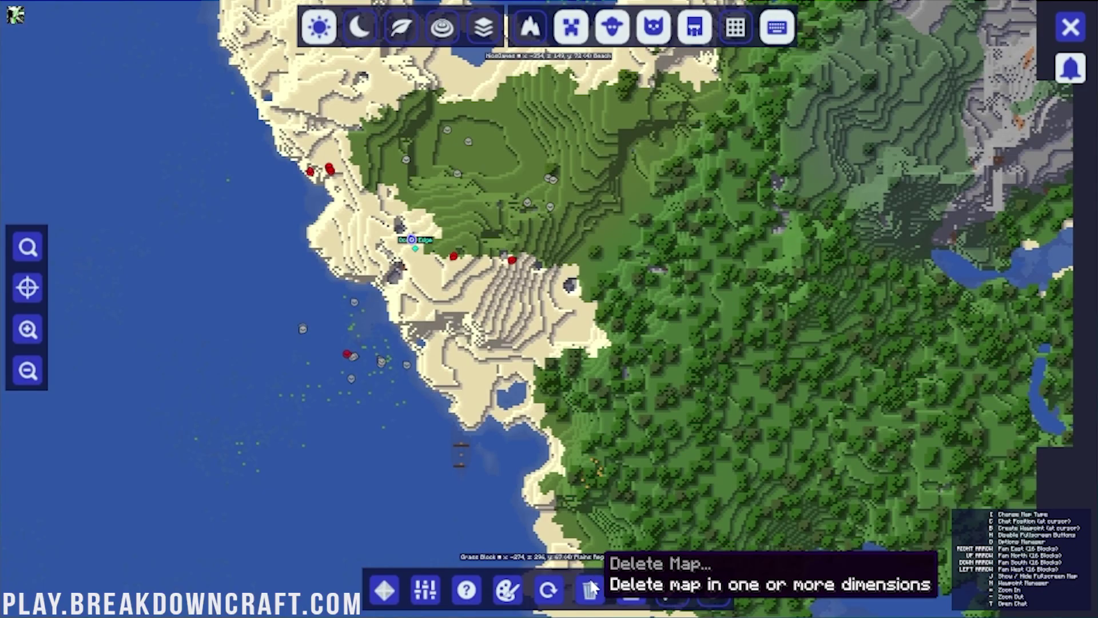
{"action": "key", "text": "Escape"}
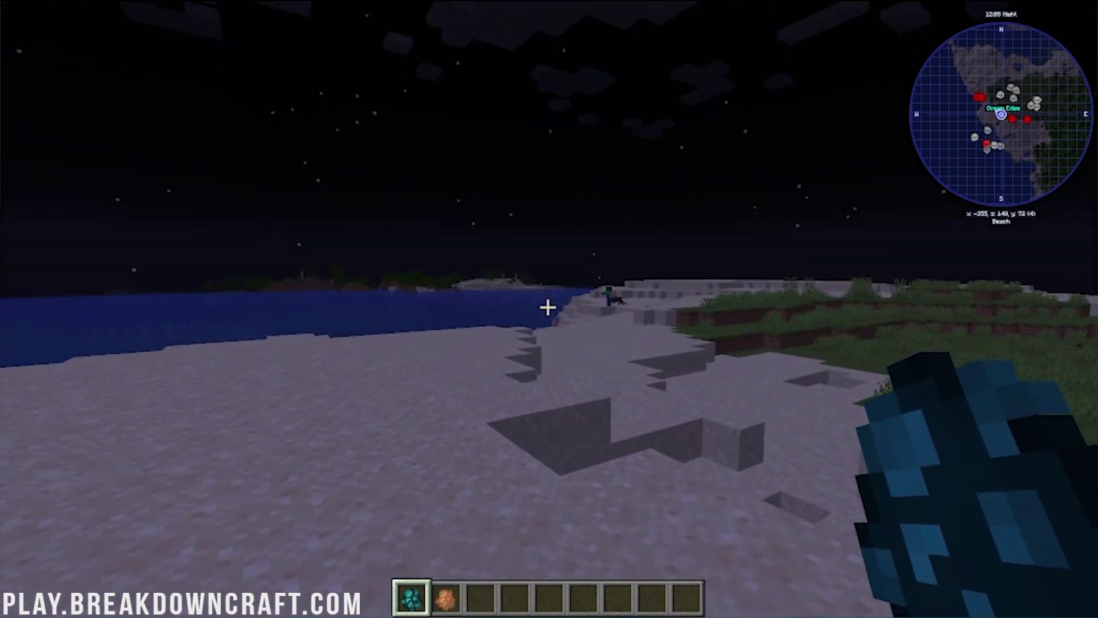